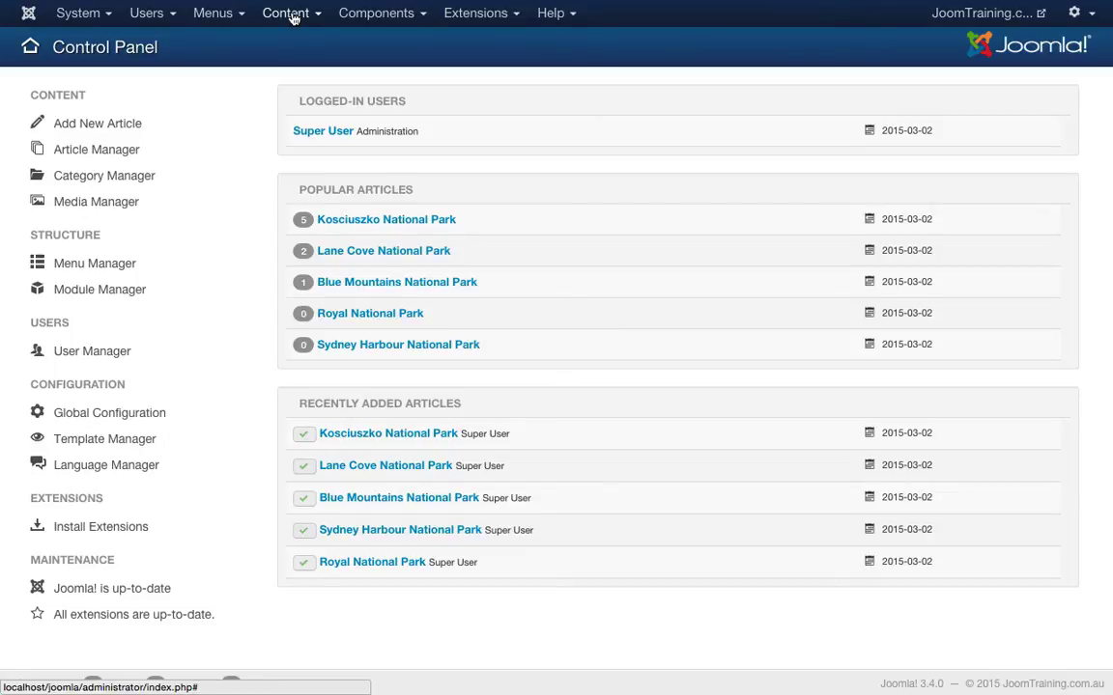
Start a new article and look over its empty editing form
click(293, 16)
mouse_move(301, 43)
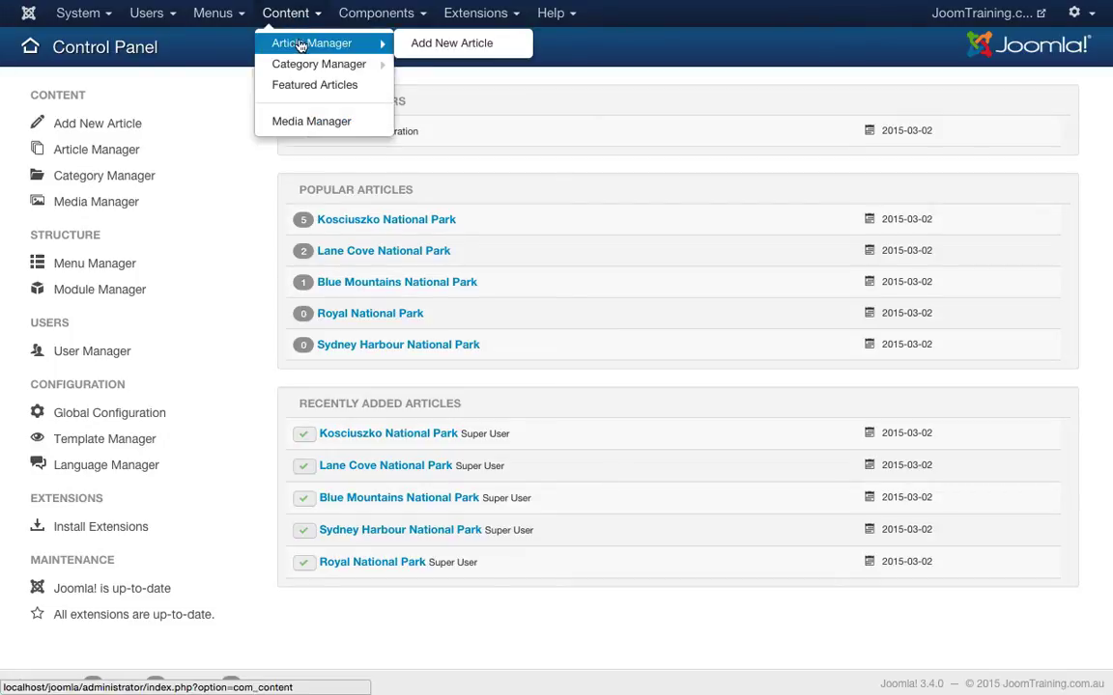
click(442, 47)
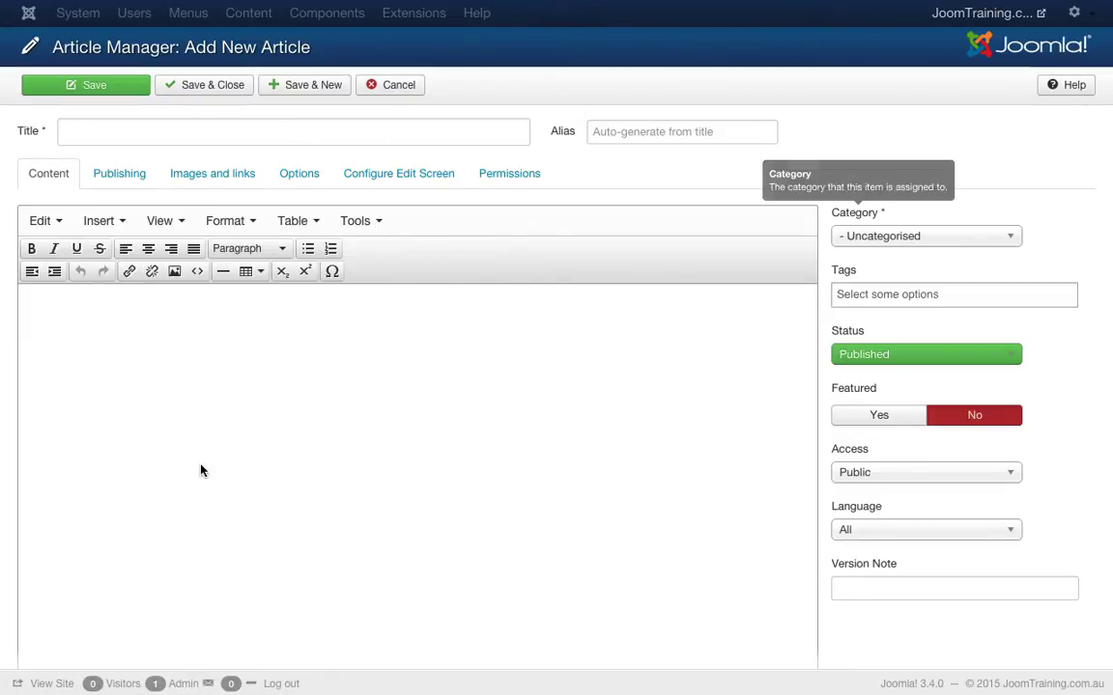
scroll(462, 346, down, 2)
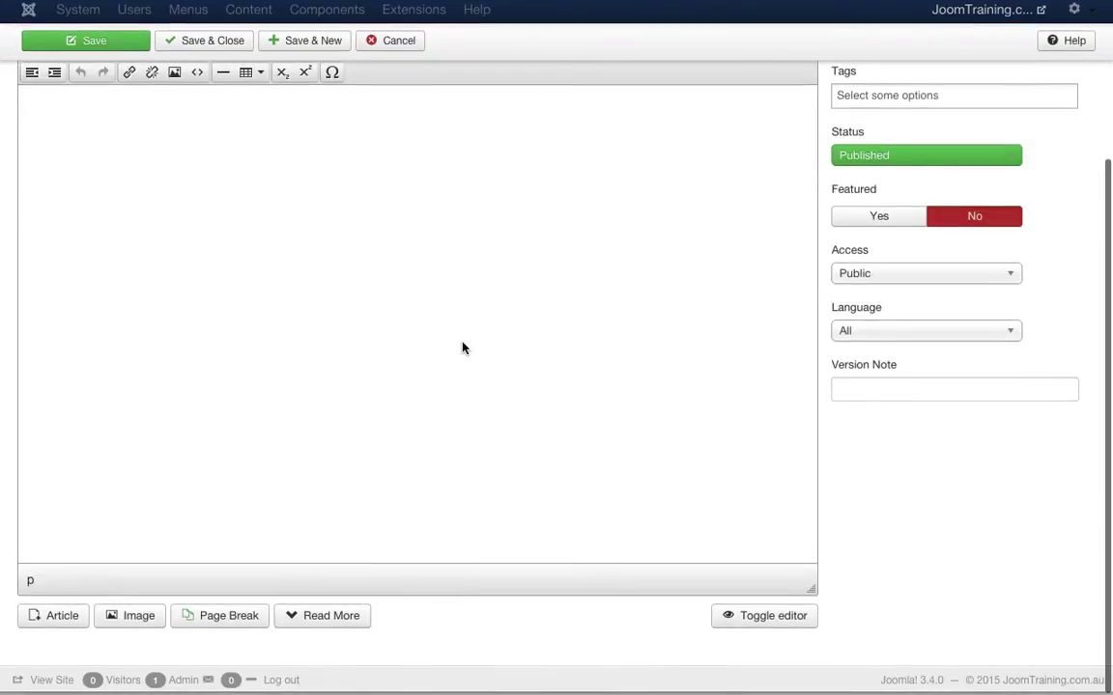
scroll(462, 348, up, 2)
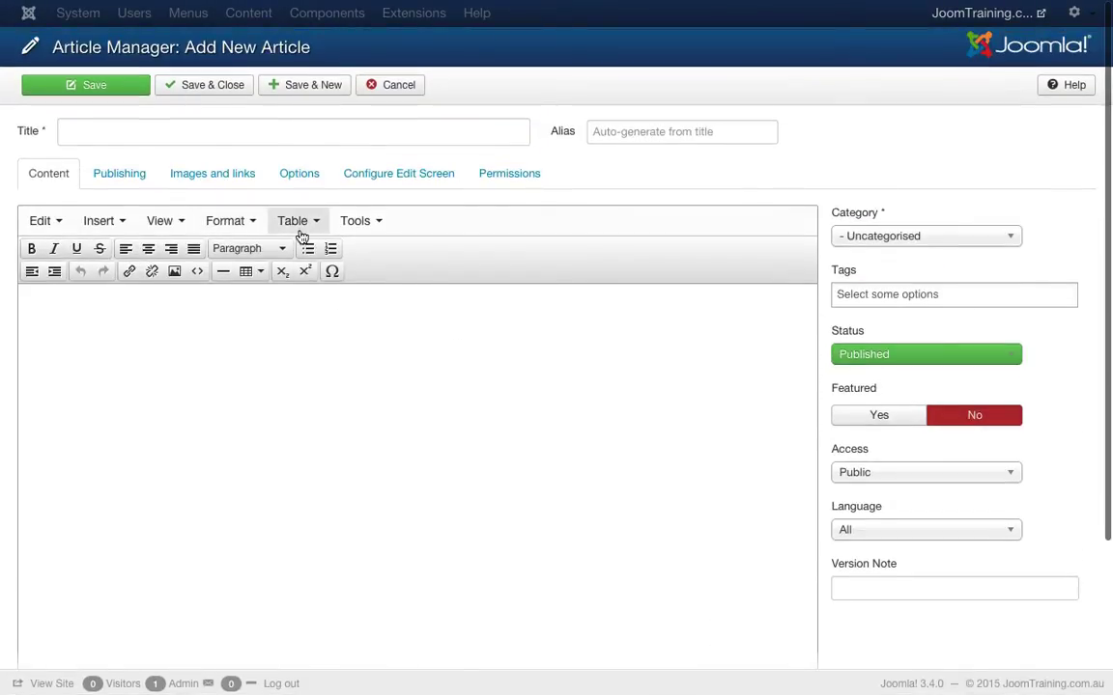
Paste the Ku-ring-gai Chase National Park description into the article body and trim its ending to "family picnic."
key(super+Tab)
key(super+Tab)
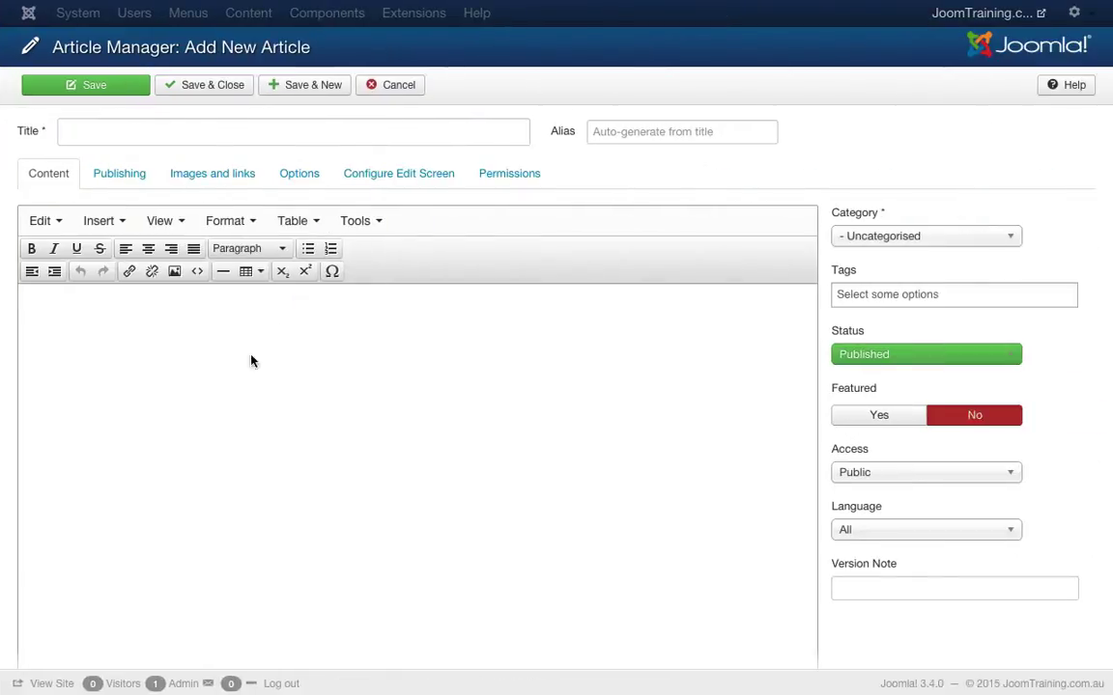
text(Located in Sydney's north, Ku-ring-gai Chase National Park combines important history with scenic beauty, making it perfect for school excursions. Bobbin Head is a great place for a family picnic,...)
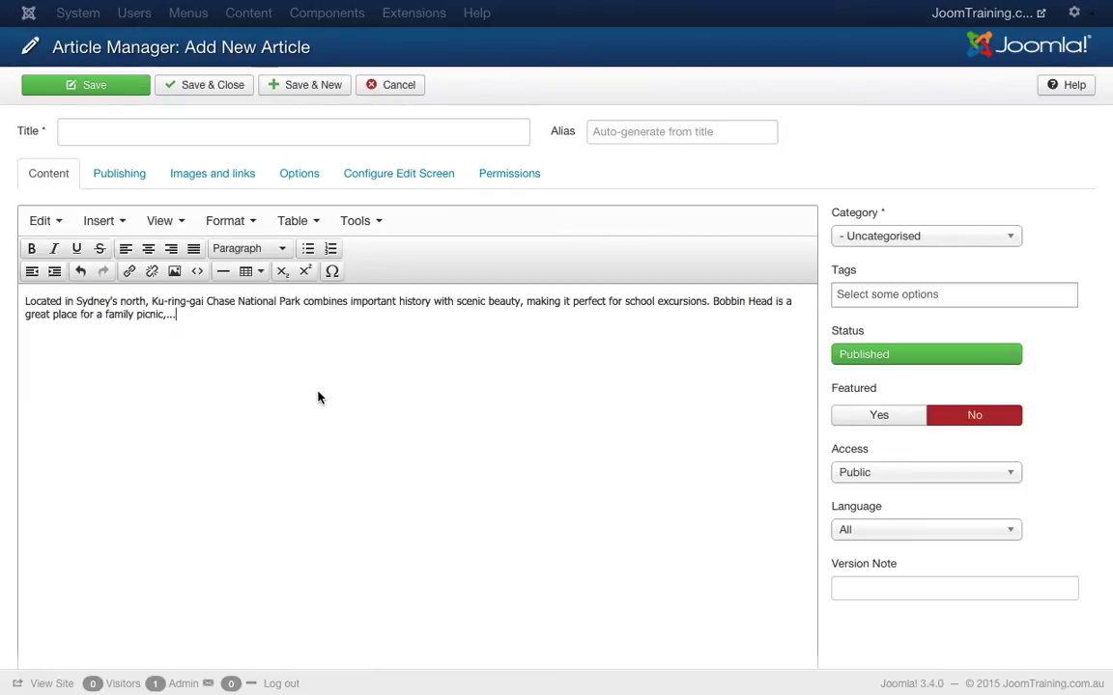
key(BackSpace)
key(BackSpace)
Copy "Ku-ring-gai Chase National Park" from the body text into the article title
drag(152, 301, 301, 304)
key(ctrl+c)
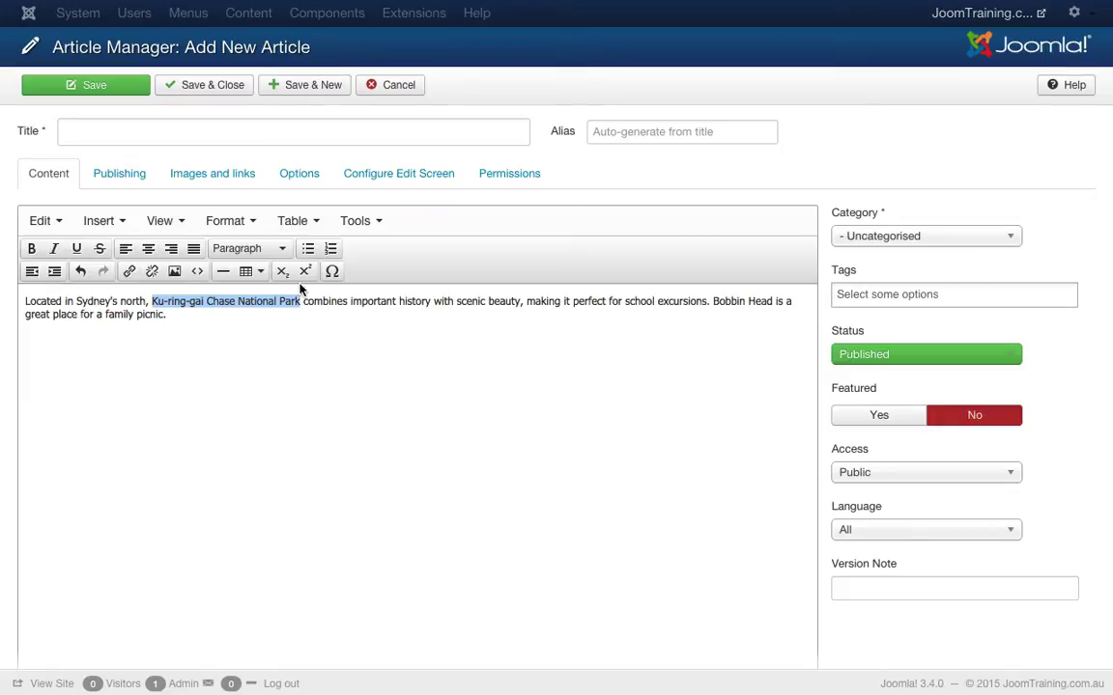
click(261, 128)
key(ctrl+v)
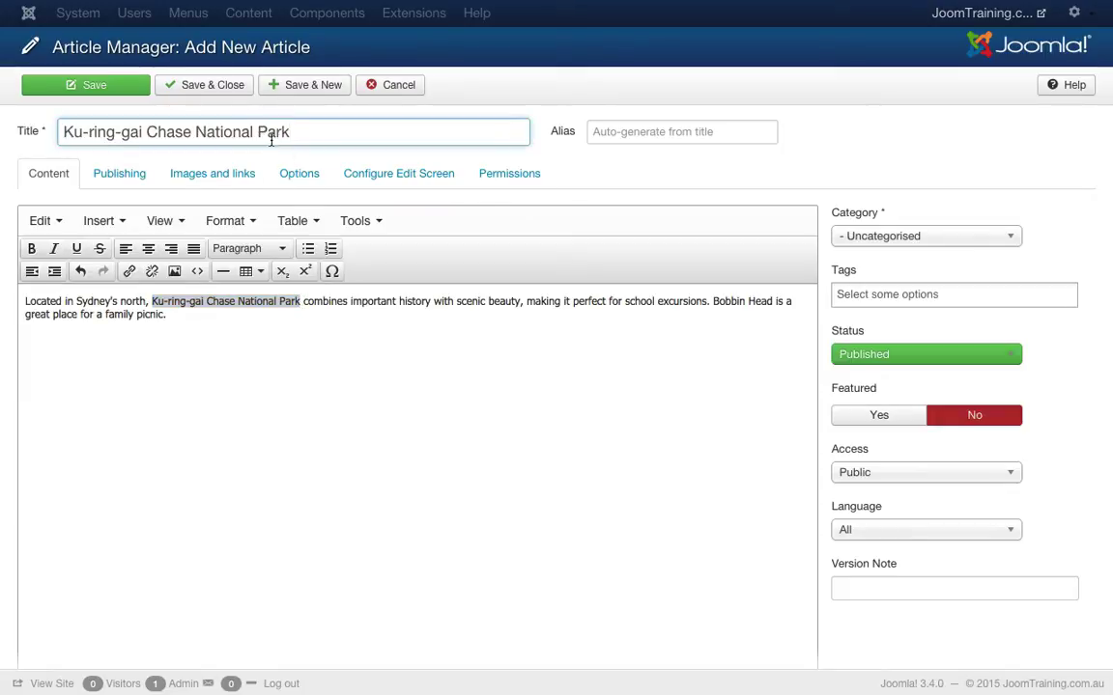
click(353, 391)
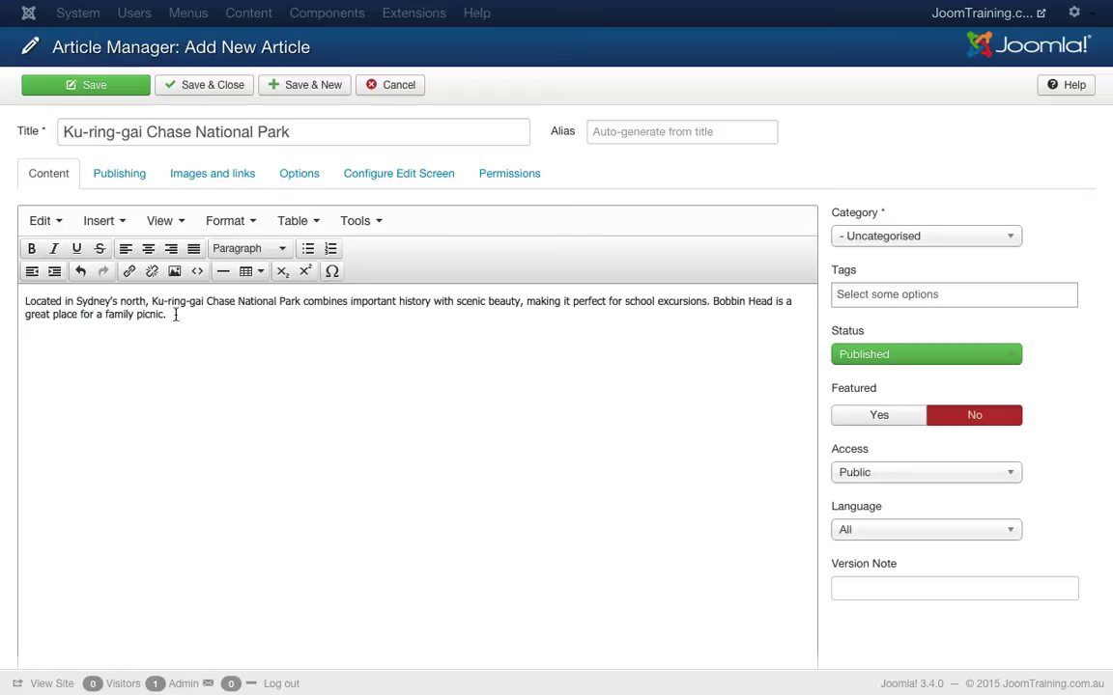
Clear the formatting of the whole pasted paragraph in the article body
drag(193, 319, 2, 295)
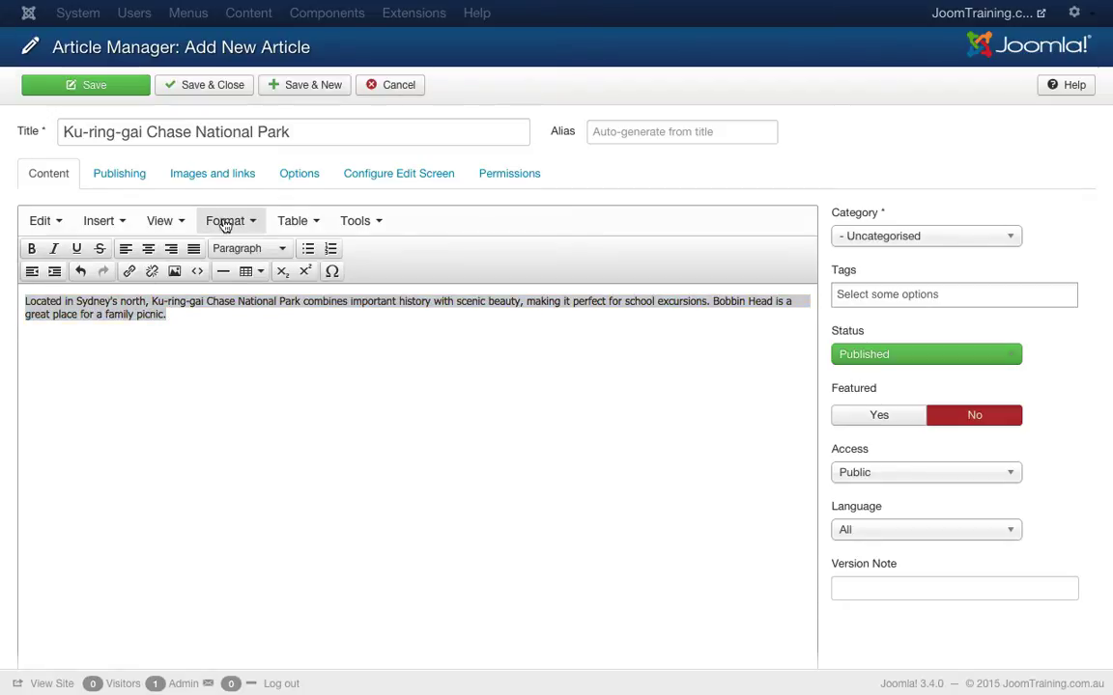
click(224, 221)
mouse_move(262, 421)
click(271, 461)
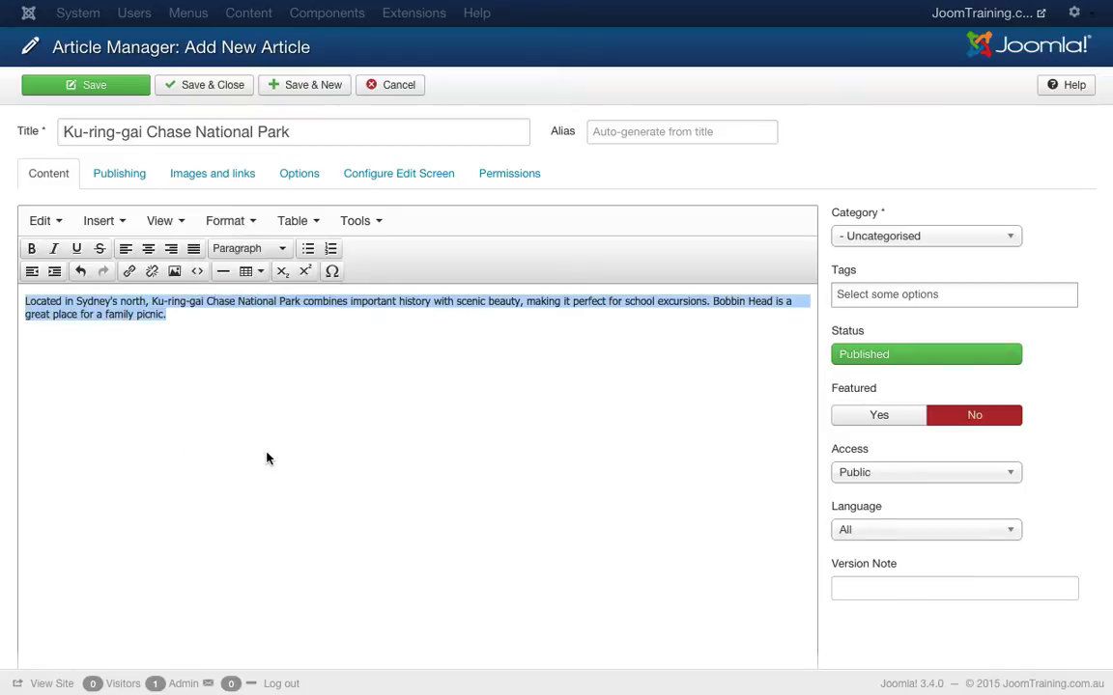
click(182, 313)
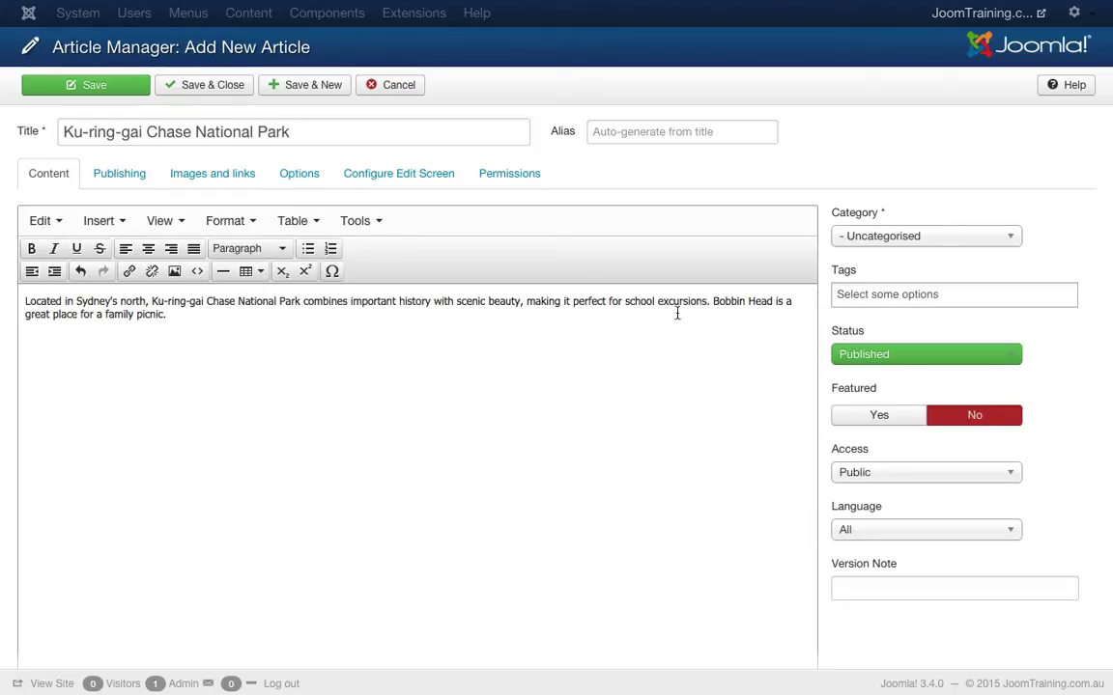
Assign the article to the Parks category, then save and close it
click(944, 240)
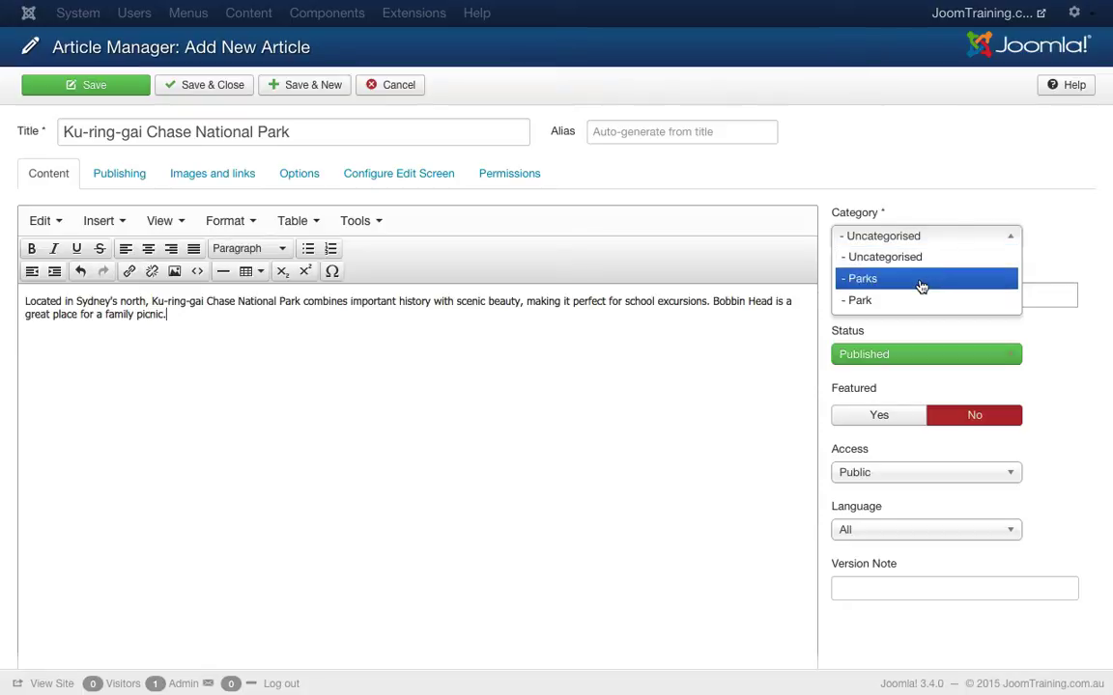
click(921, 280)
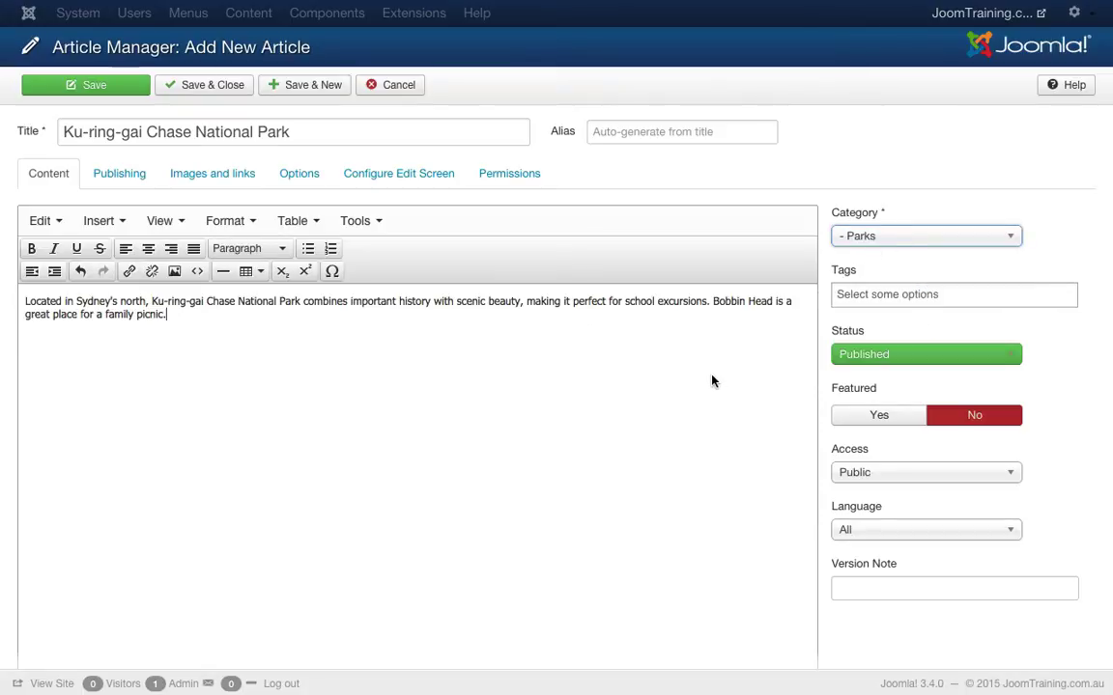
scroll(712, 380, down, 3)
scroll(712, 381, up, 3)
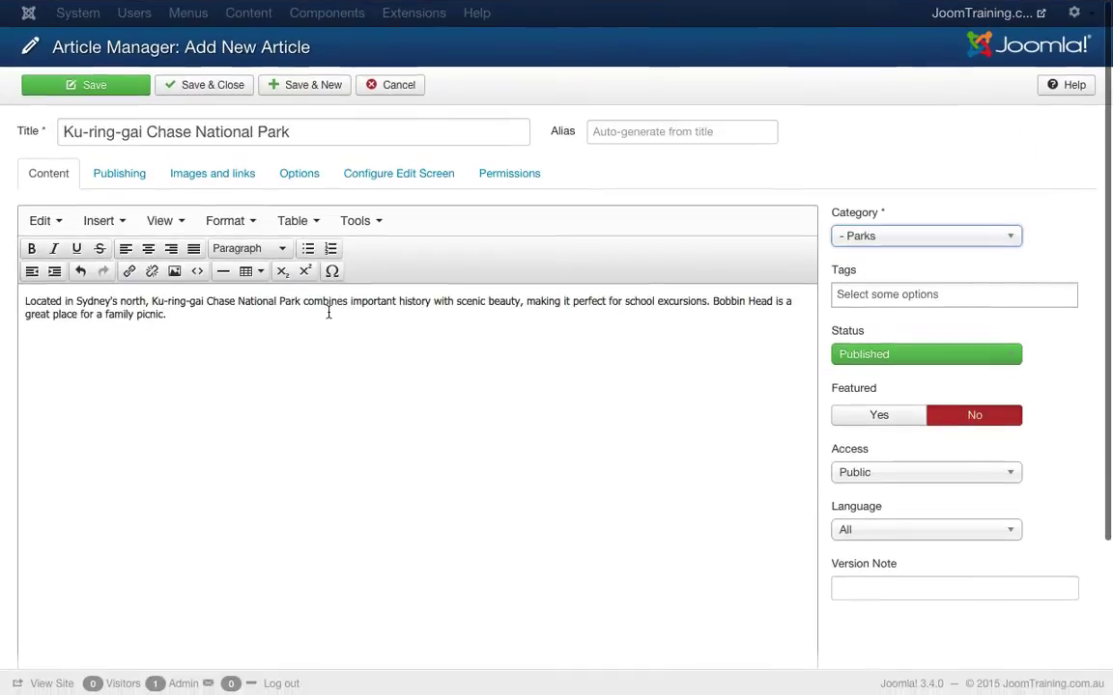
click(196, 89)
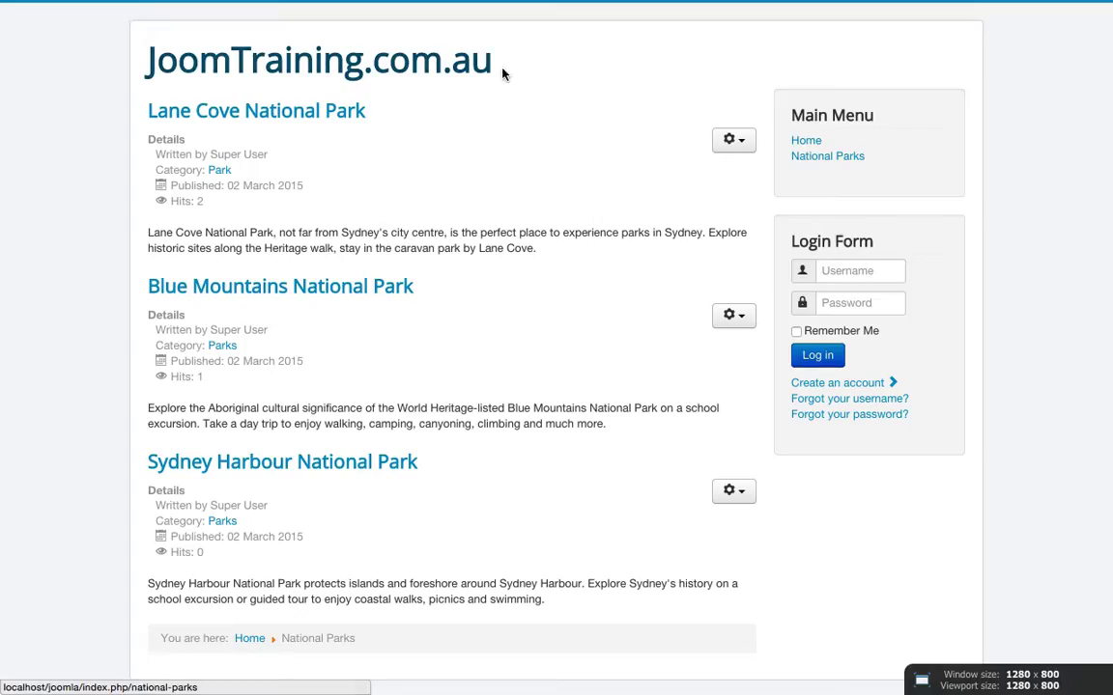
View the National Parks page on the public site and open the Ku-ring-gai Chase National Park article there
click(825, 155)
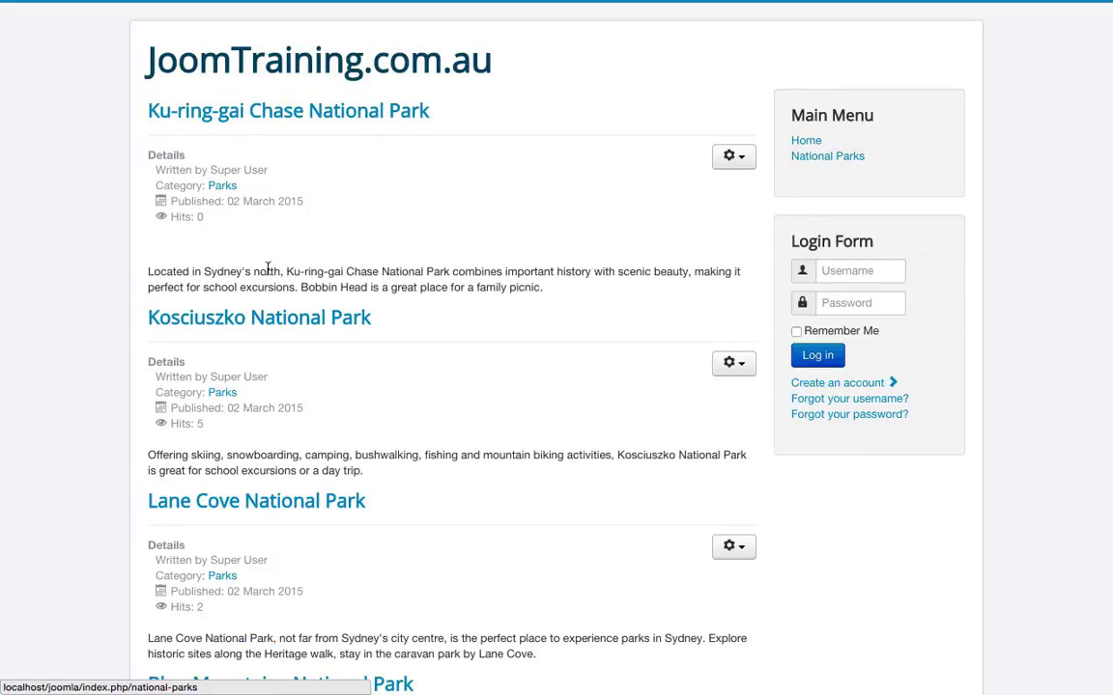
click(335, 116)
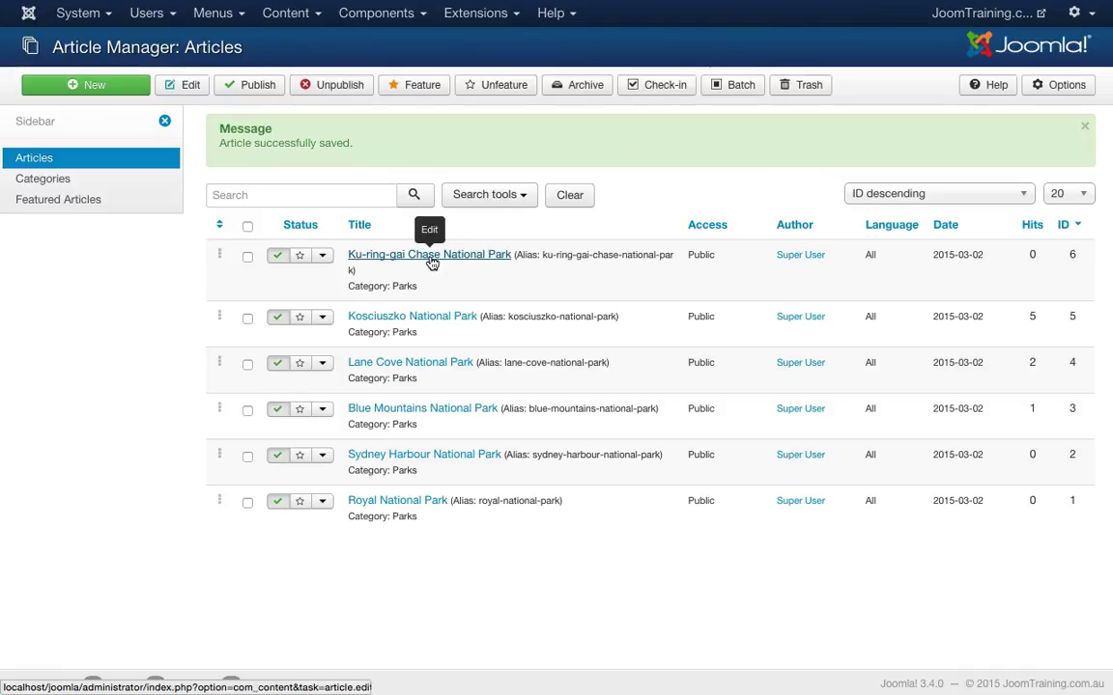
Reopen the Ku-ring-gai Chase National Park article for editing and remove the blank line above its body text
click(432, 263)
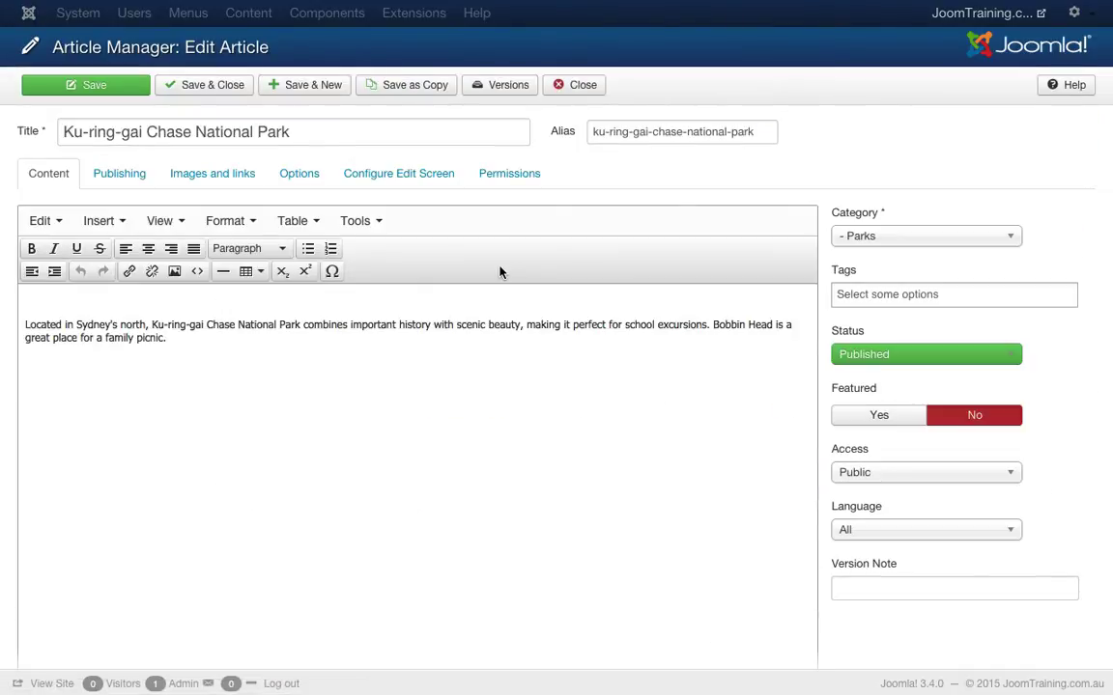
click(69, 309)
key(Delete)
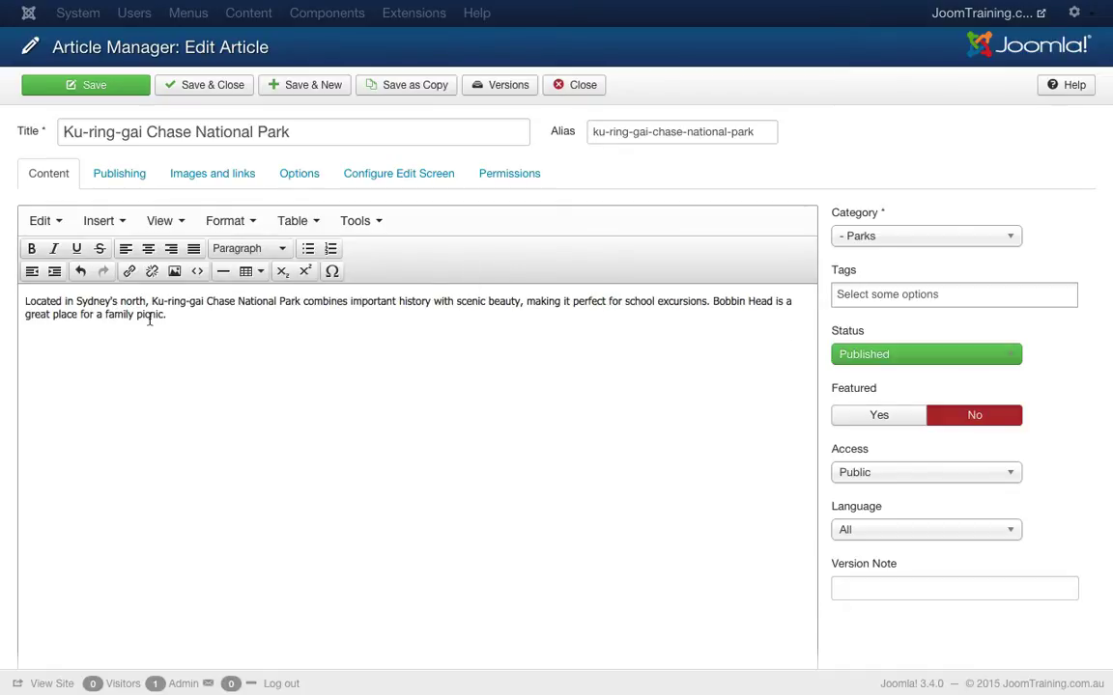
click(189, 330)
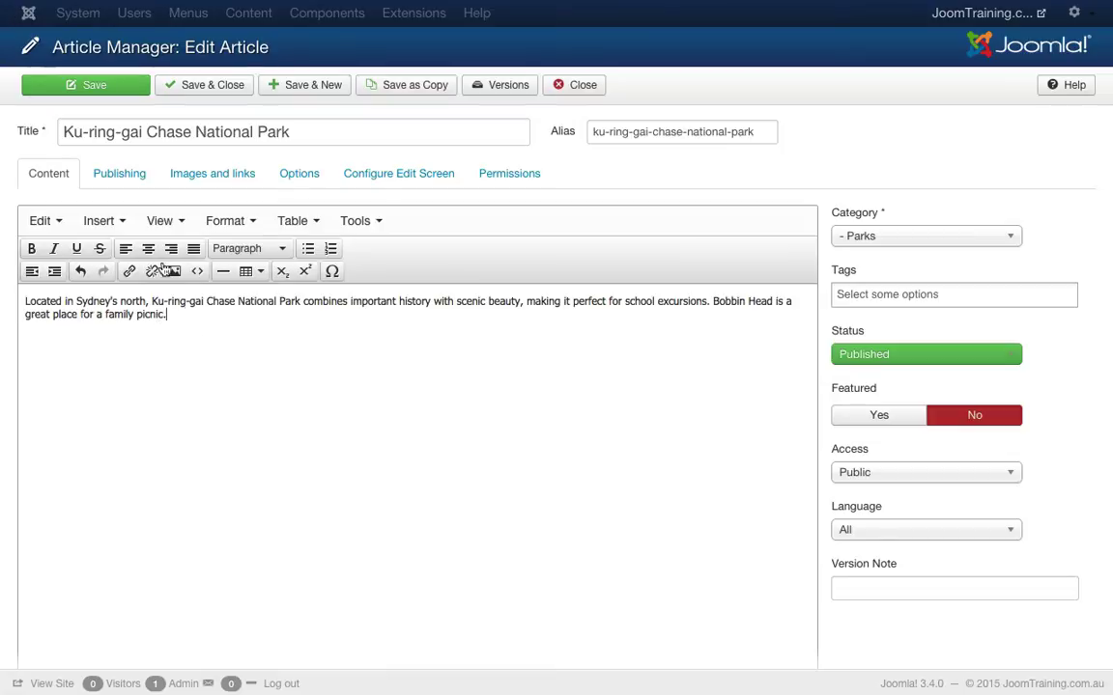
Show the article's images and links settings, and compare the site's National Parks list with the full article page
click(215, 177)
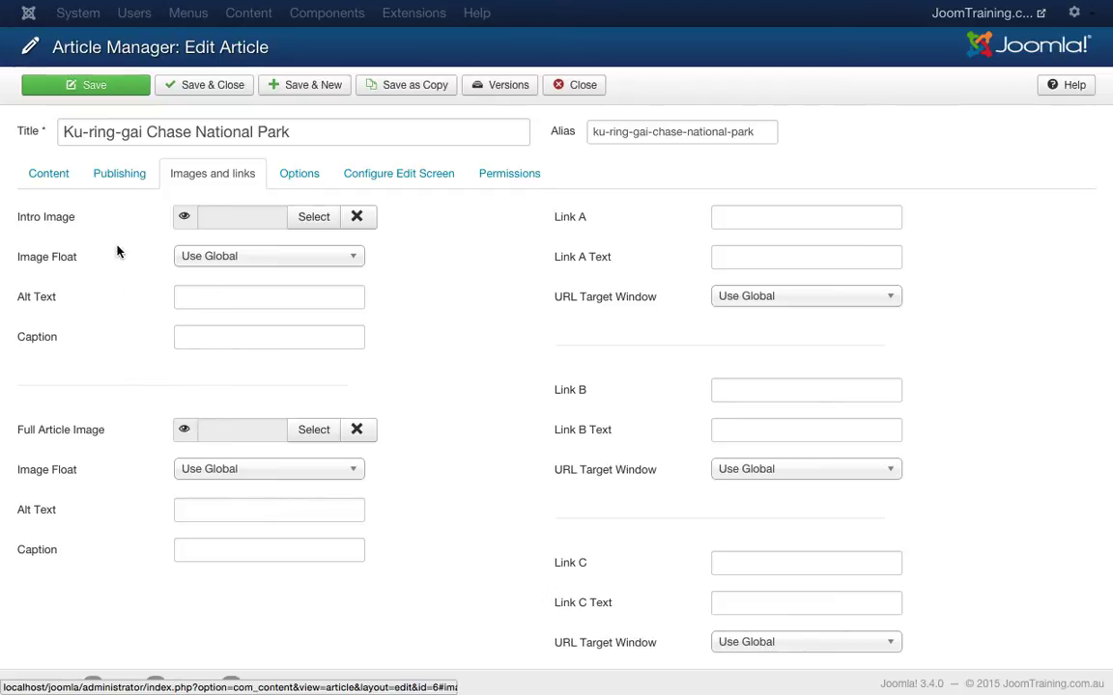
mouse_move(55, 224)
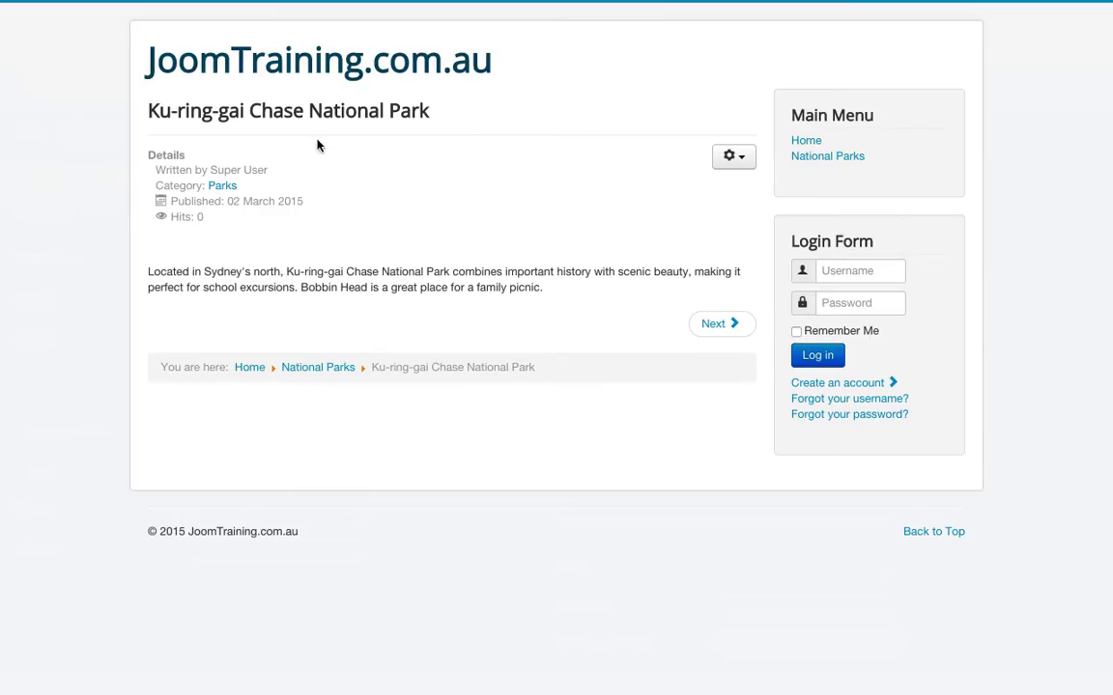
scroll(418, 172, left, 5)
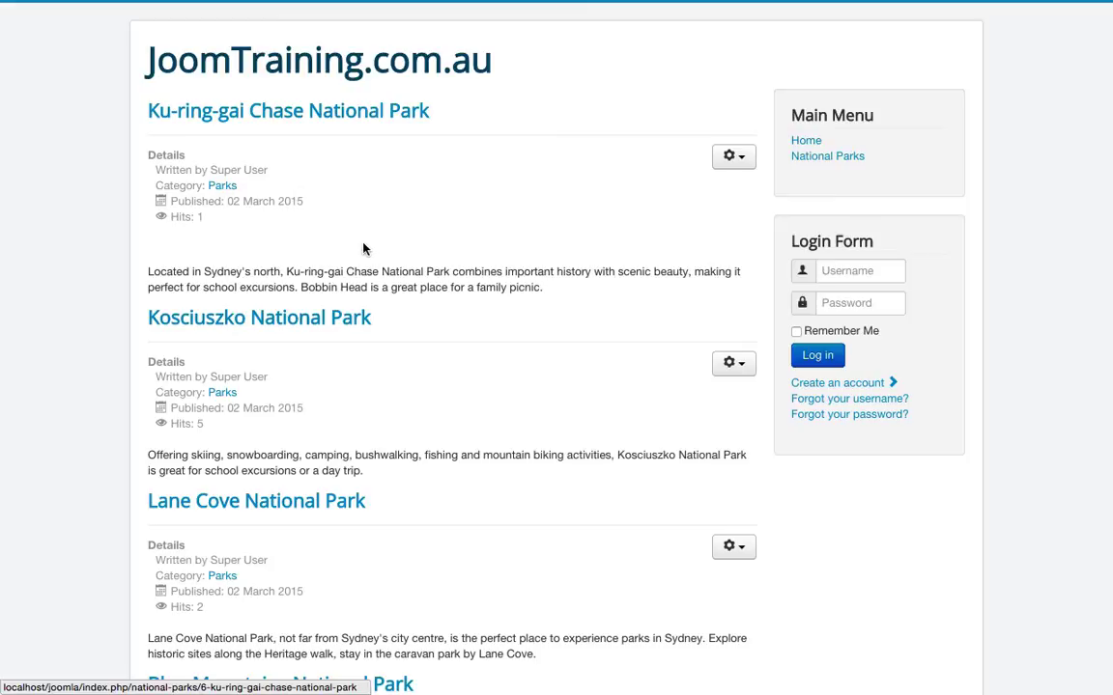
scroll(363, 249, right, 5)
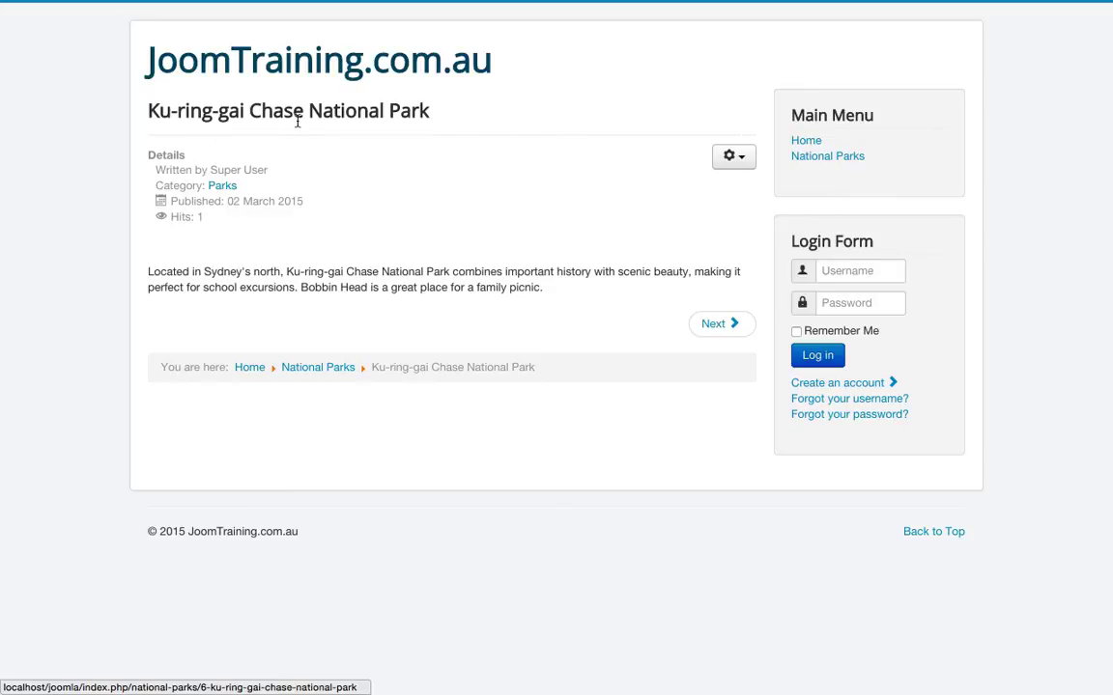
mouse_move(254, 5)
click(178, 19)
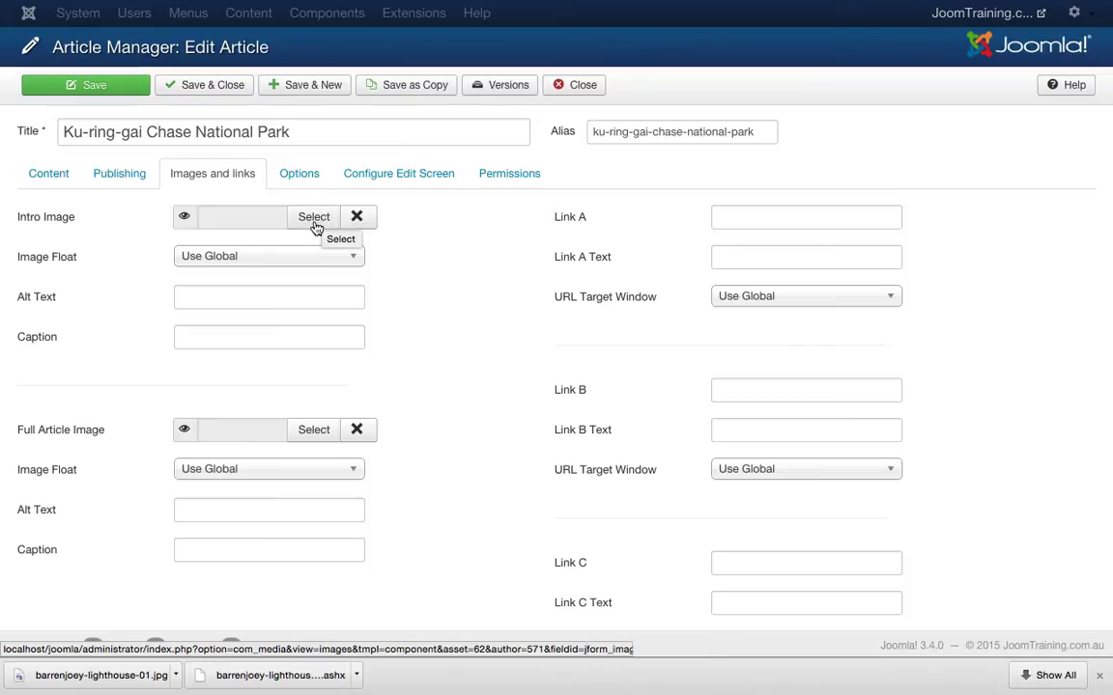
Insert the existing barrenjoey-lighthouse-01.jpg from the image library as the article's intro image
click(314, 224)
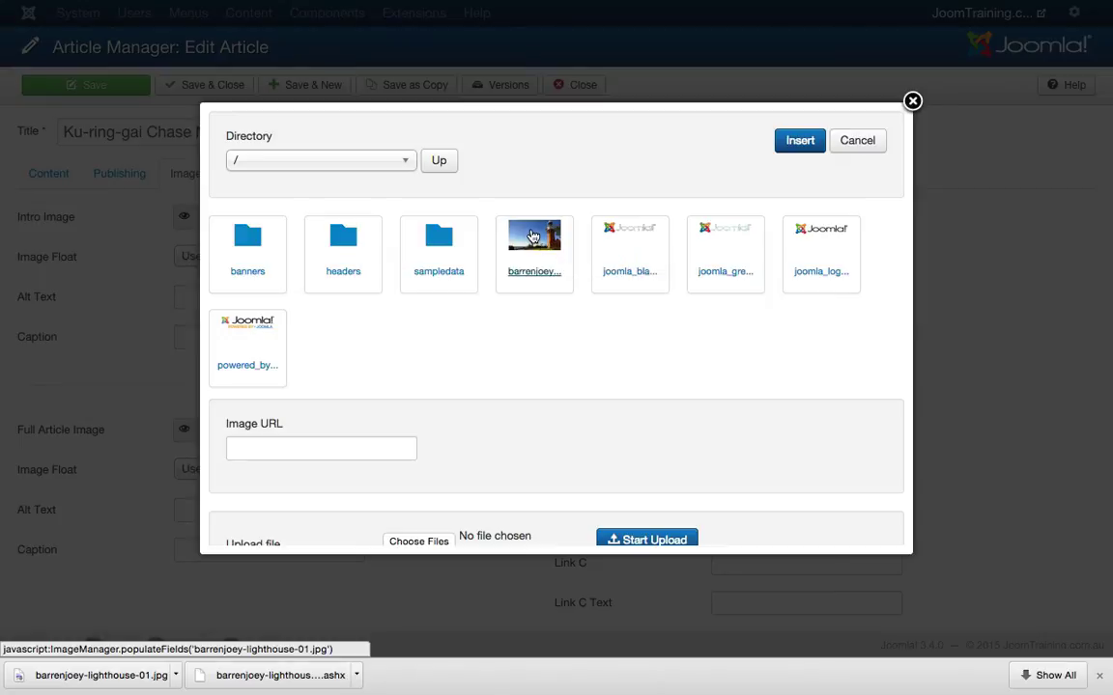
click(532, 237)
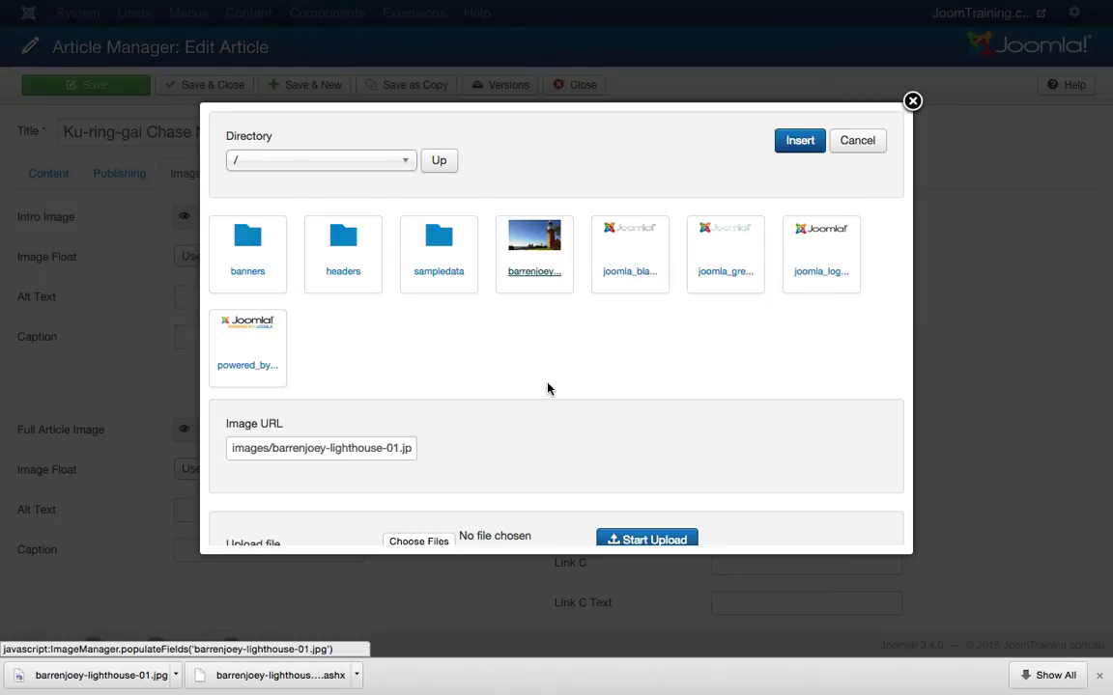
scroll(546, 388, down, 3)
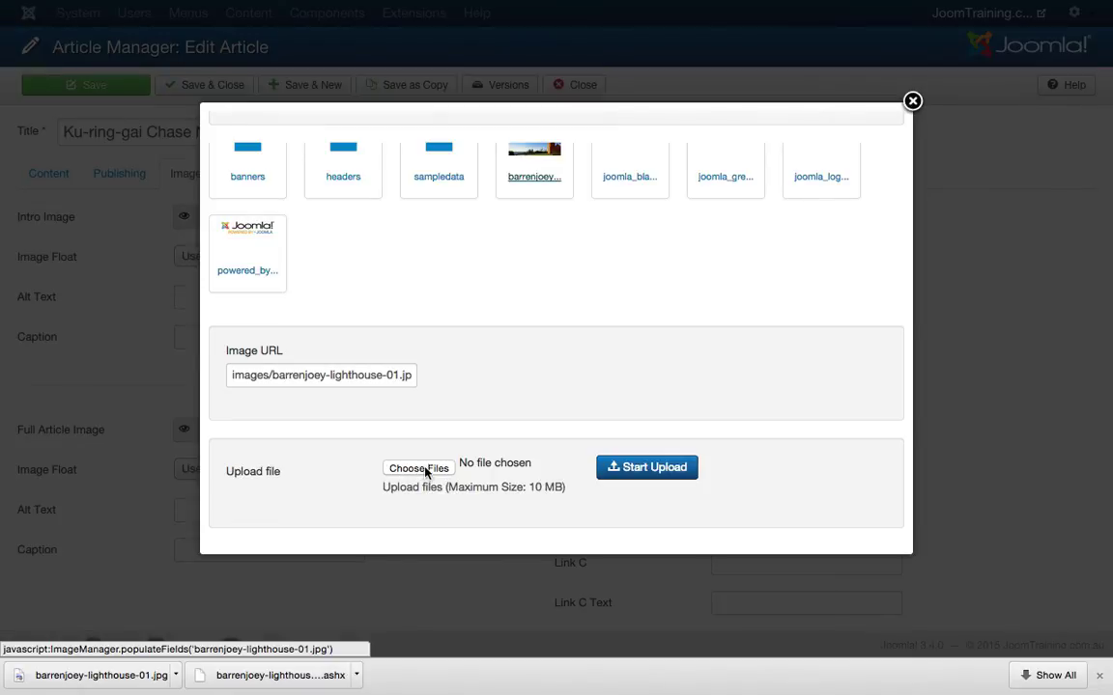
click(430, 468)
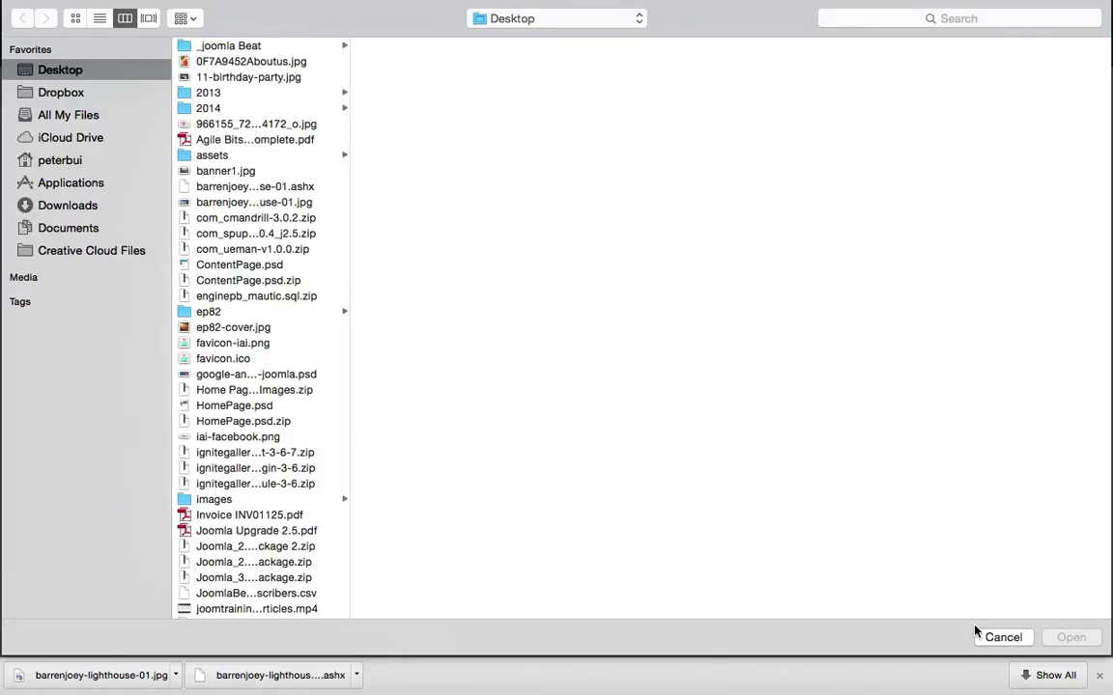
click(995, 638)
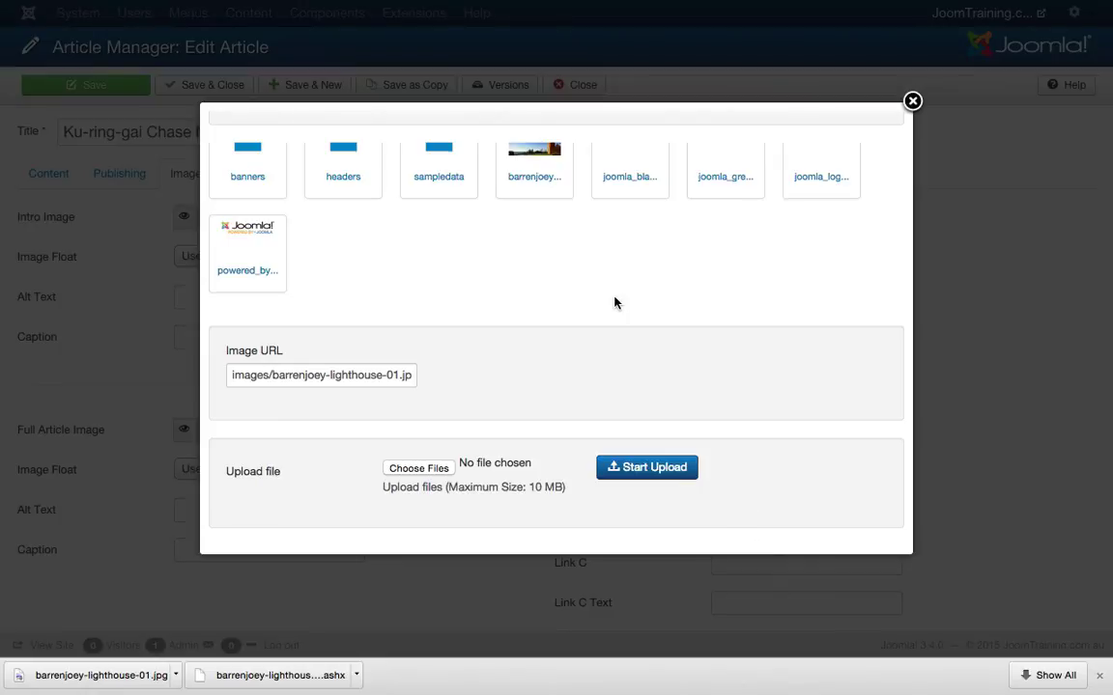
scroll(616, 303, up, 2)
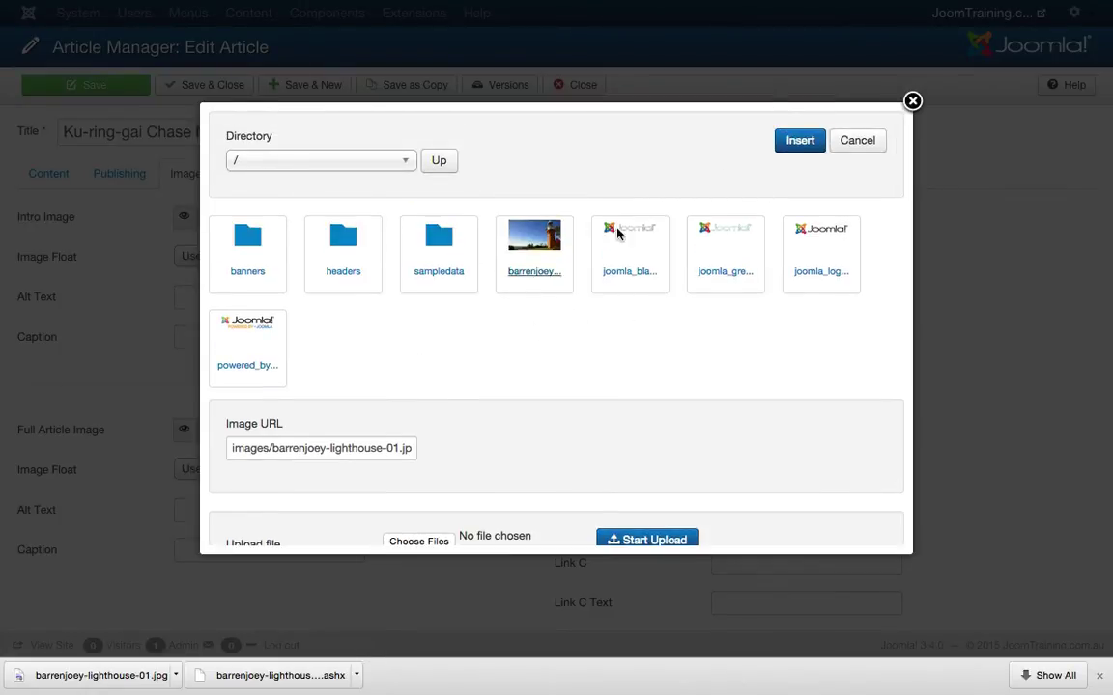
click(800, 141)
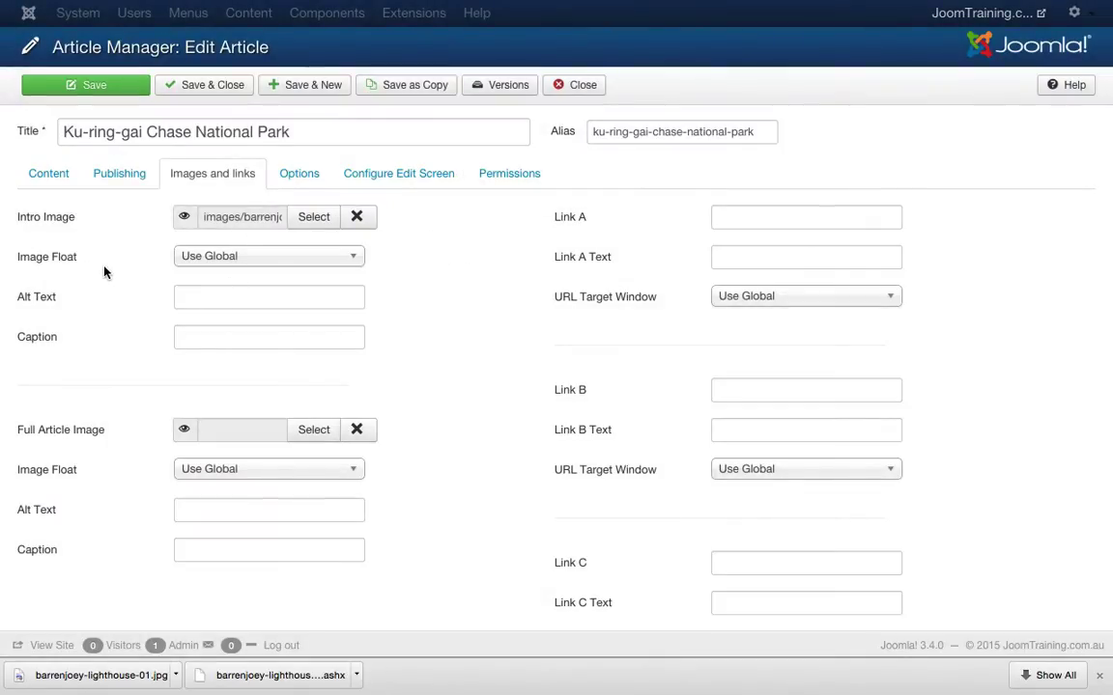
Set the intro image's alt text to "Lighthouse"
mouse_move(42, 305)
click(197, 297)
text(Light)
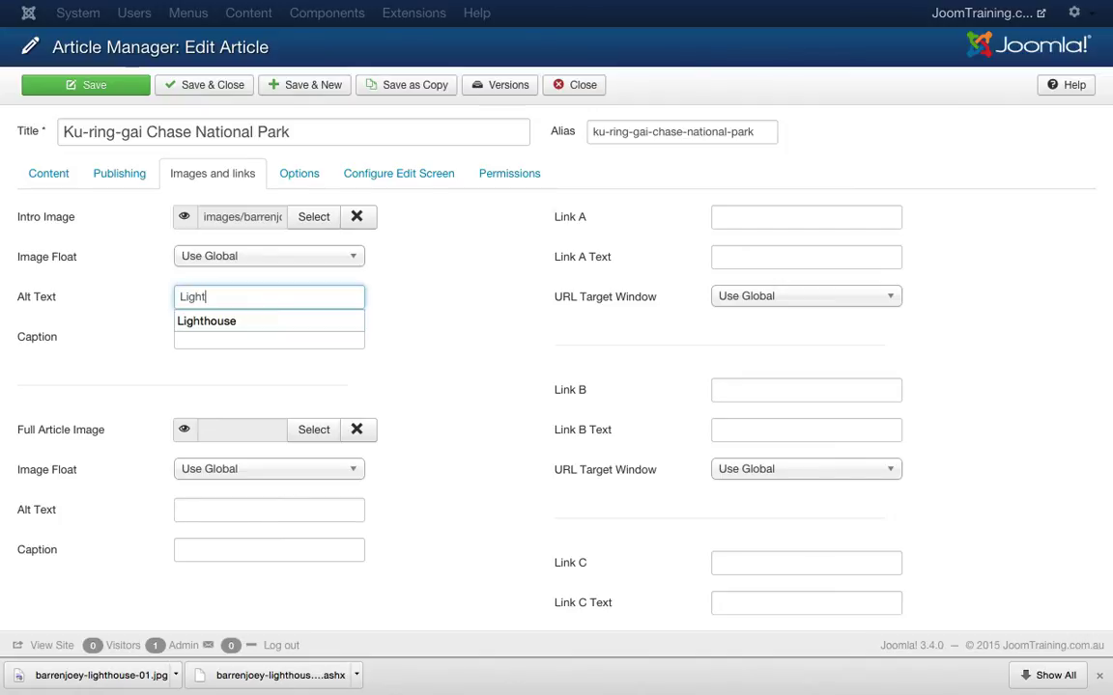
key(Down)
key(Return)
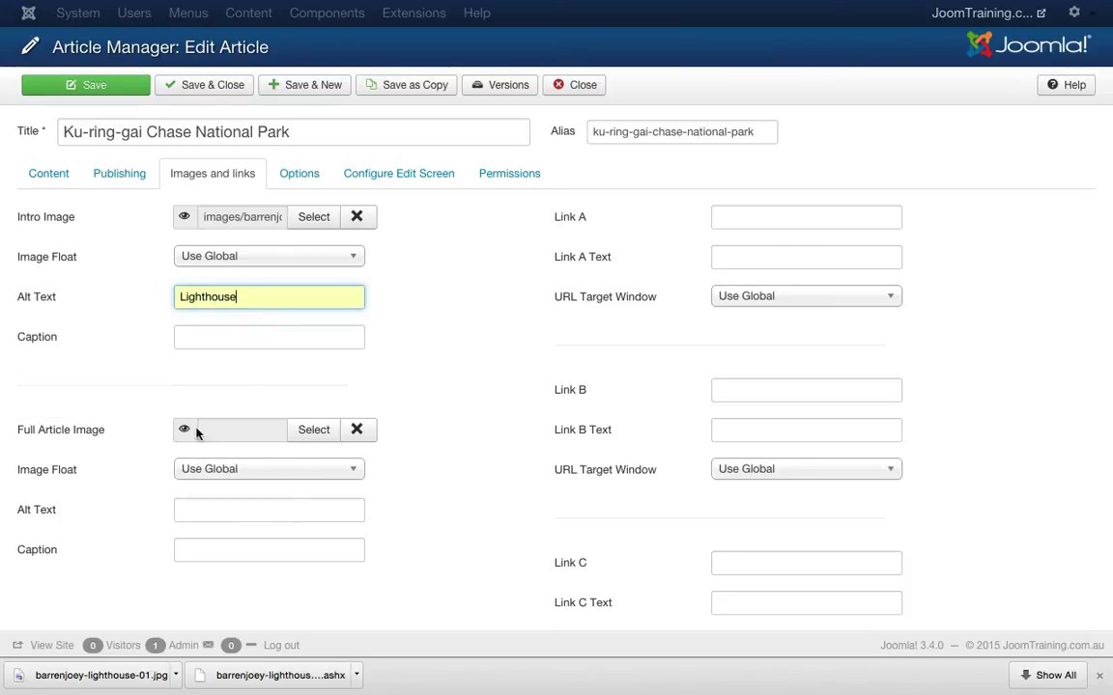
Leave the full article image empty and save the article with its intro image
click(316, 431)
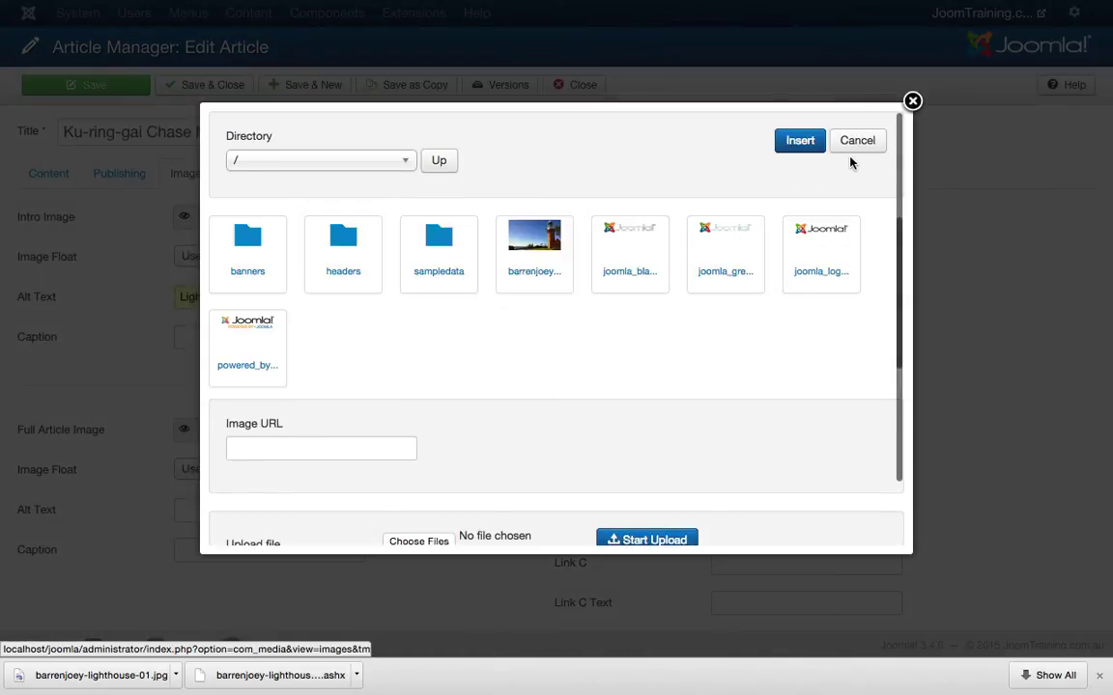
click(856, 144)
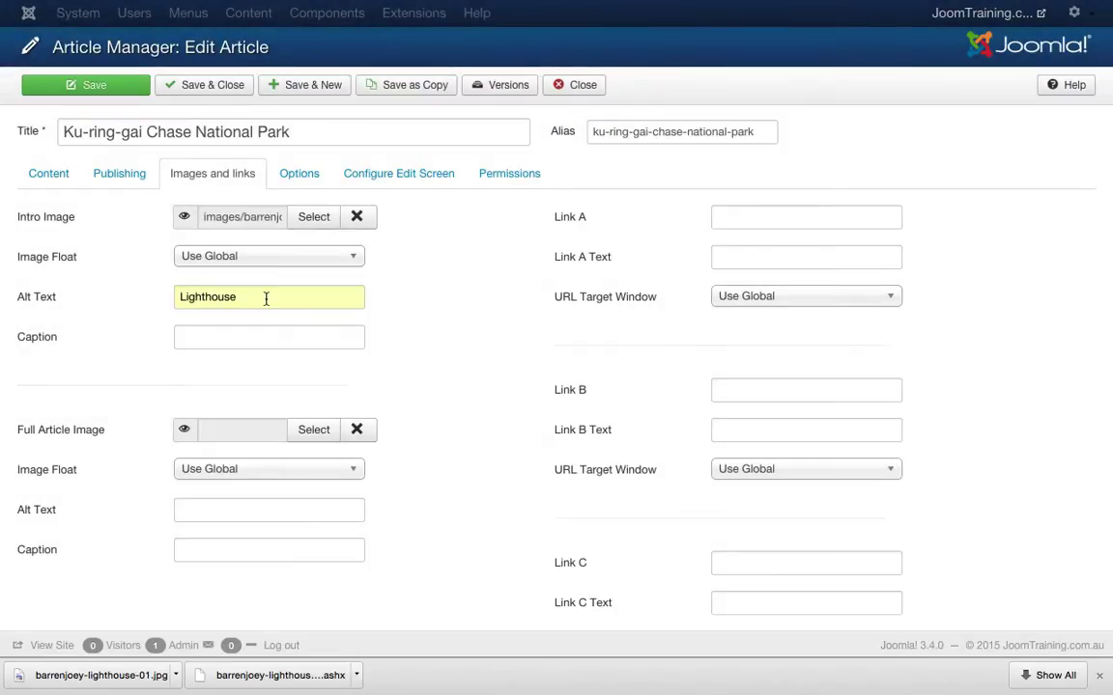
click(121, 94)
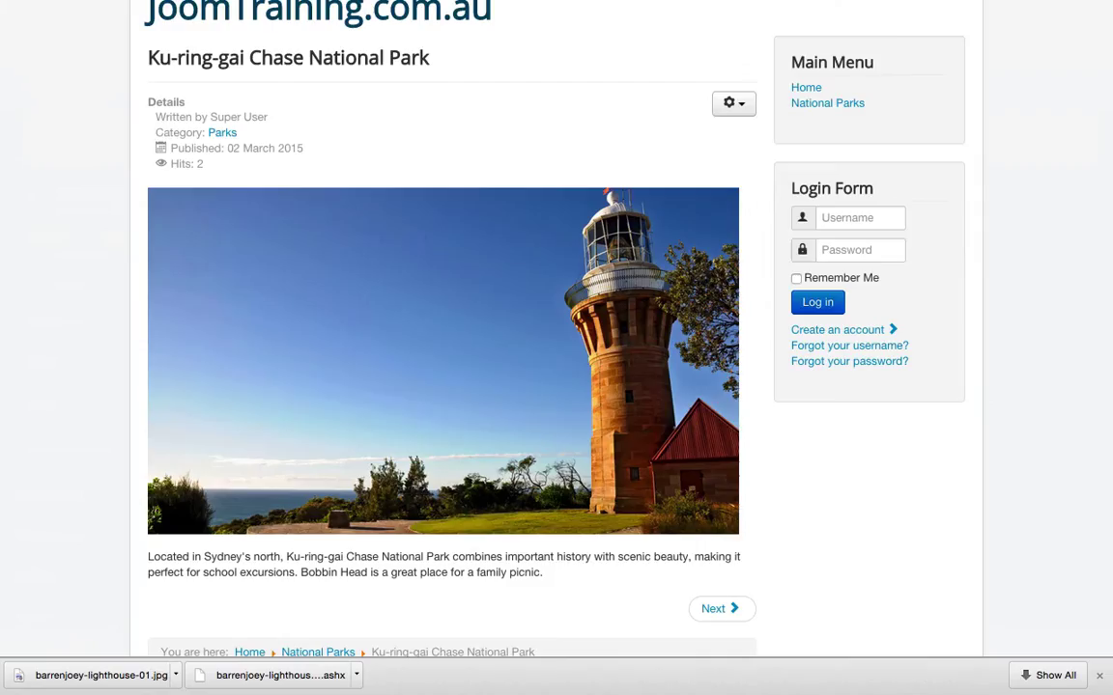
Check the intro image in the site's National Parks list and on the full Ku-ring-gai Chase National Park article page
scroll(651, 134, up, 1)
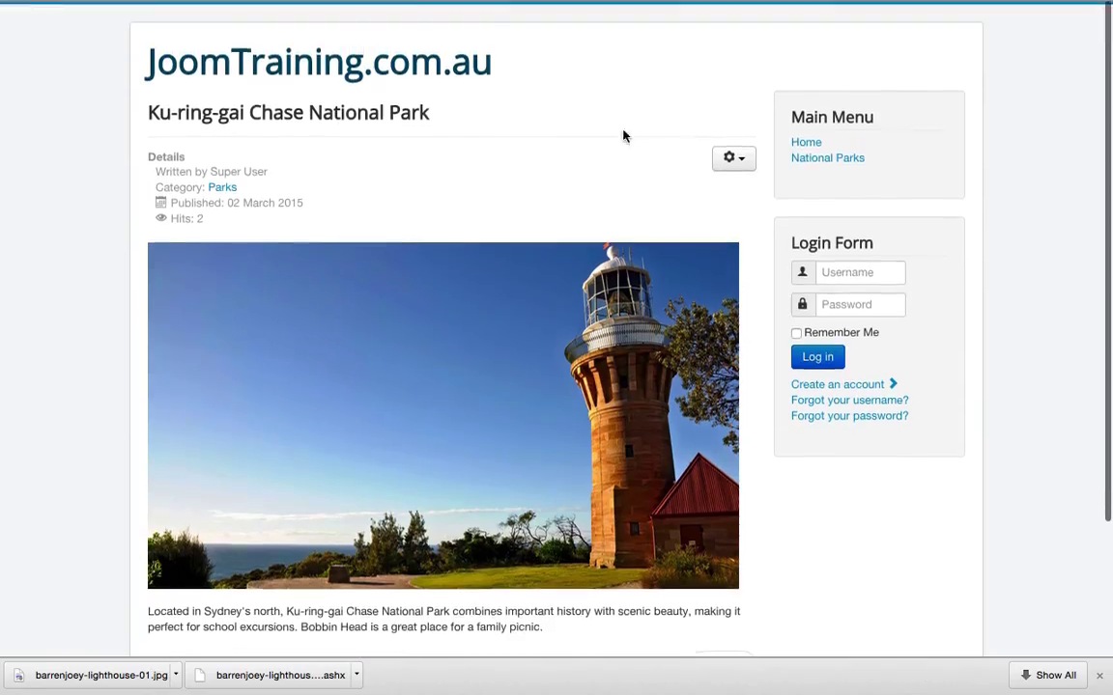
click(812, 158)
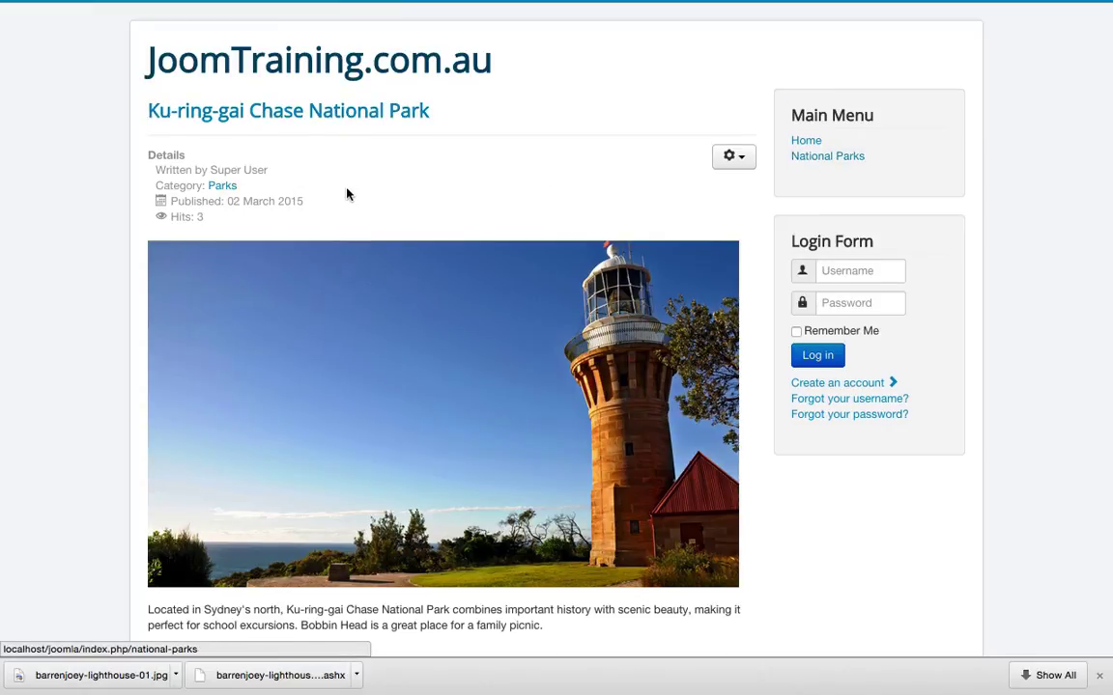
scroll(352, 201, down, 1)
scroll(367, 371, up, 1)
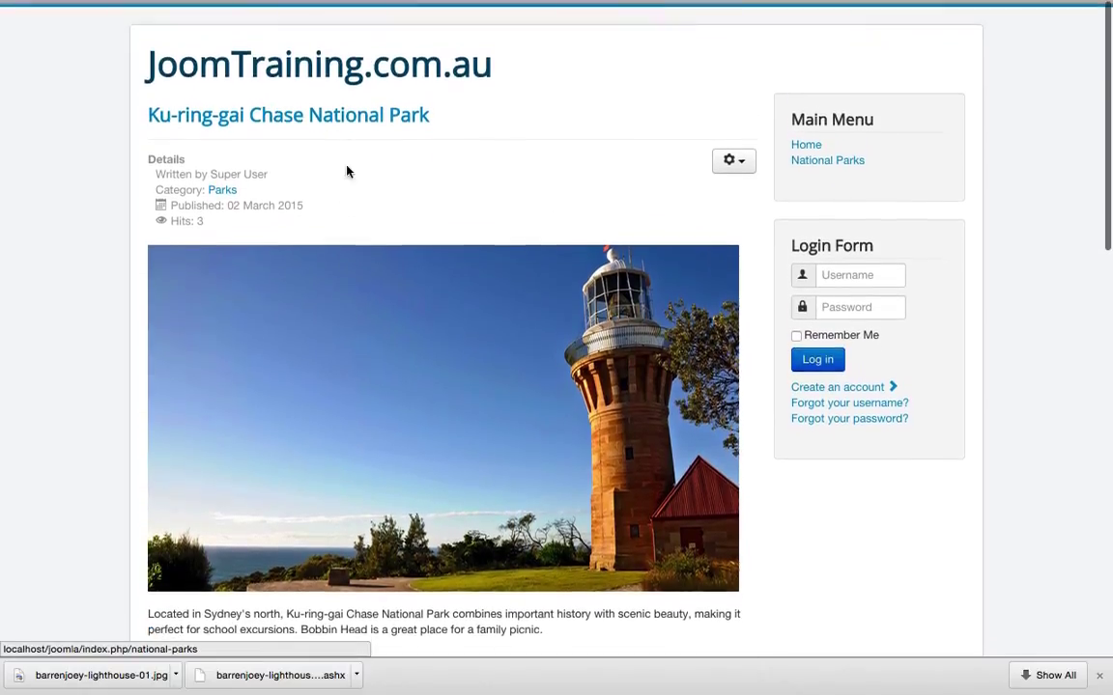
click(333, 116)
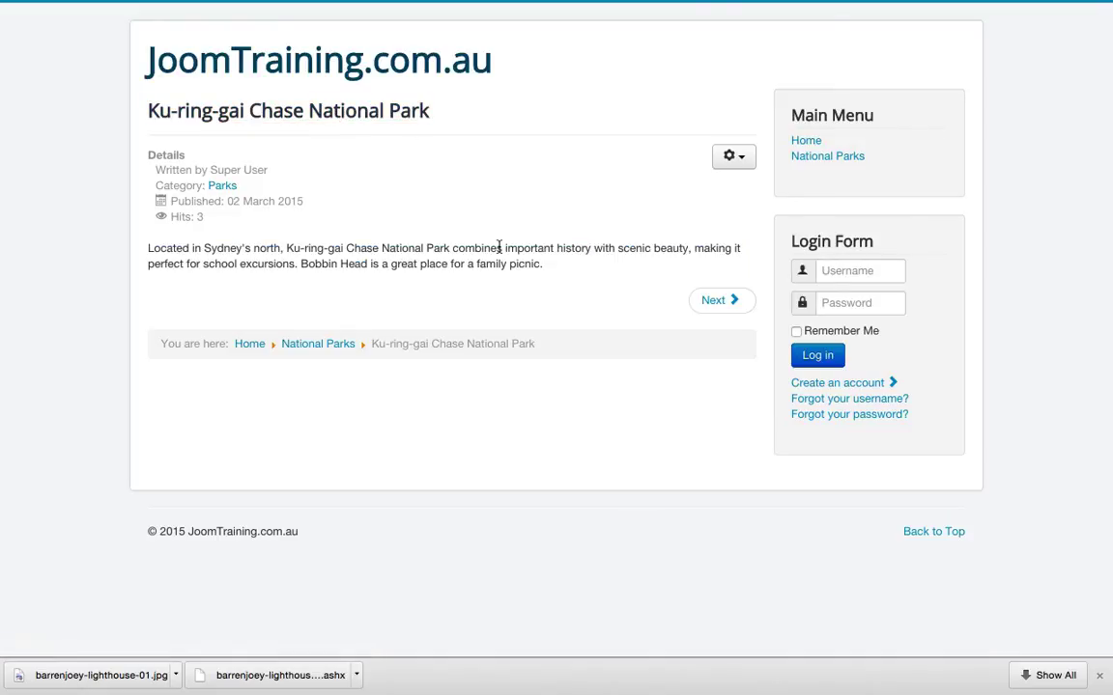
Return to editing the article and insert barrenjoey-lighthouse-01.jpg from the image library as its full article image
key(ctrl+Tab)
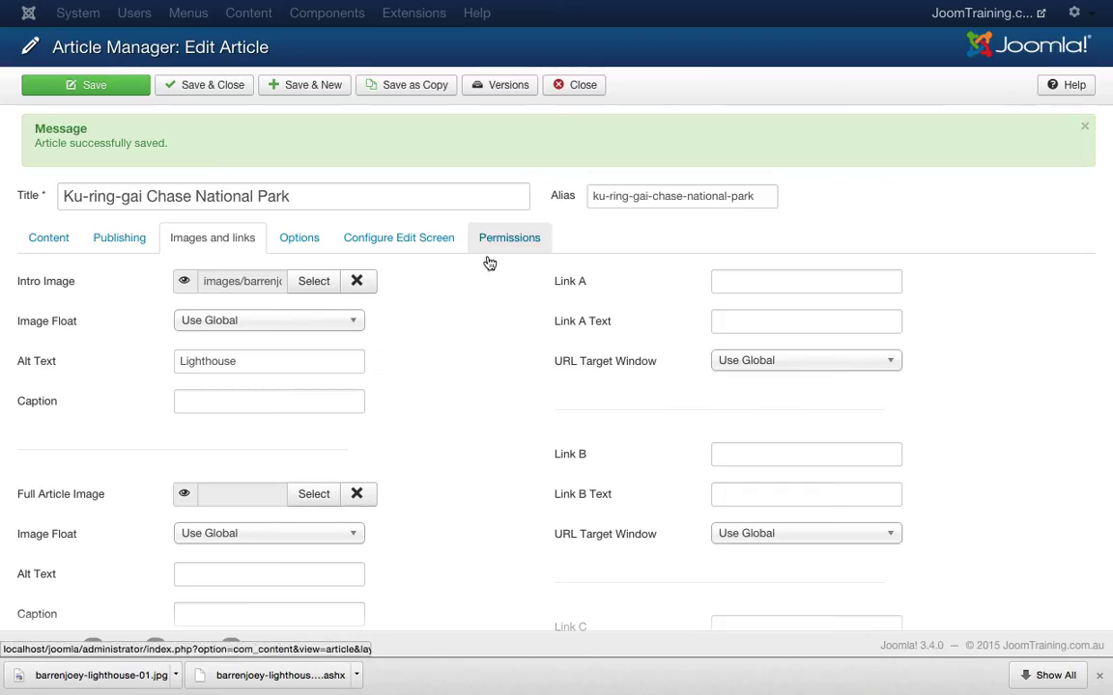
click(318, 496)
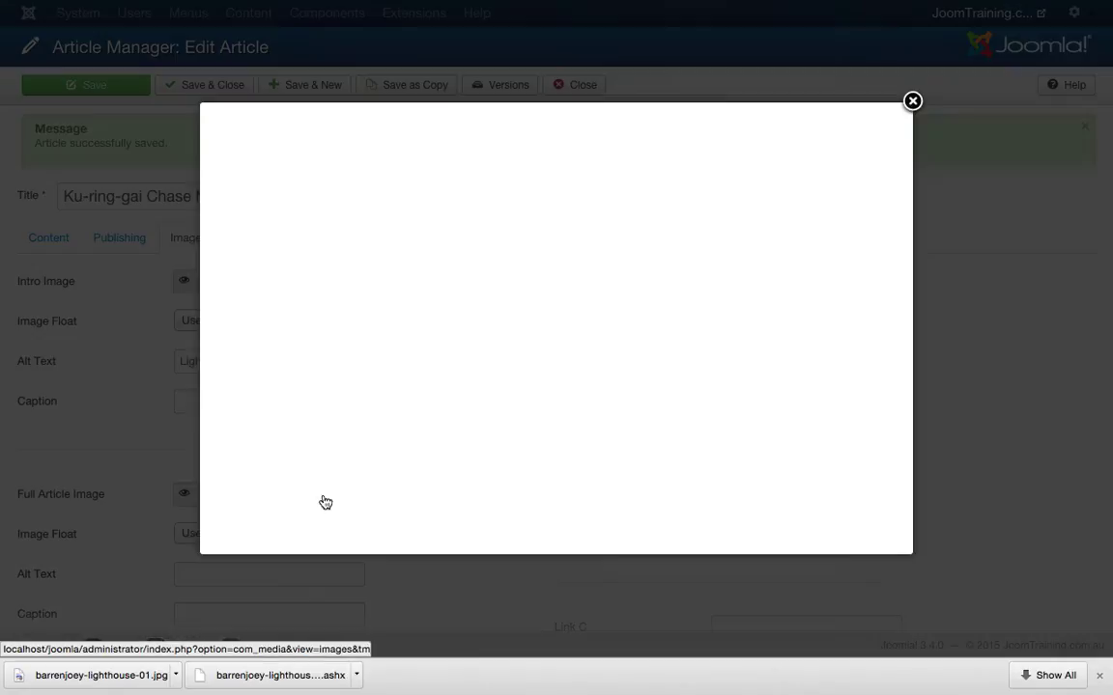
click(532, 258)
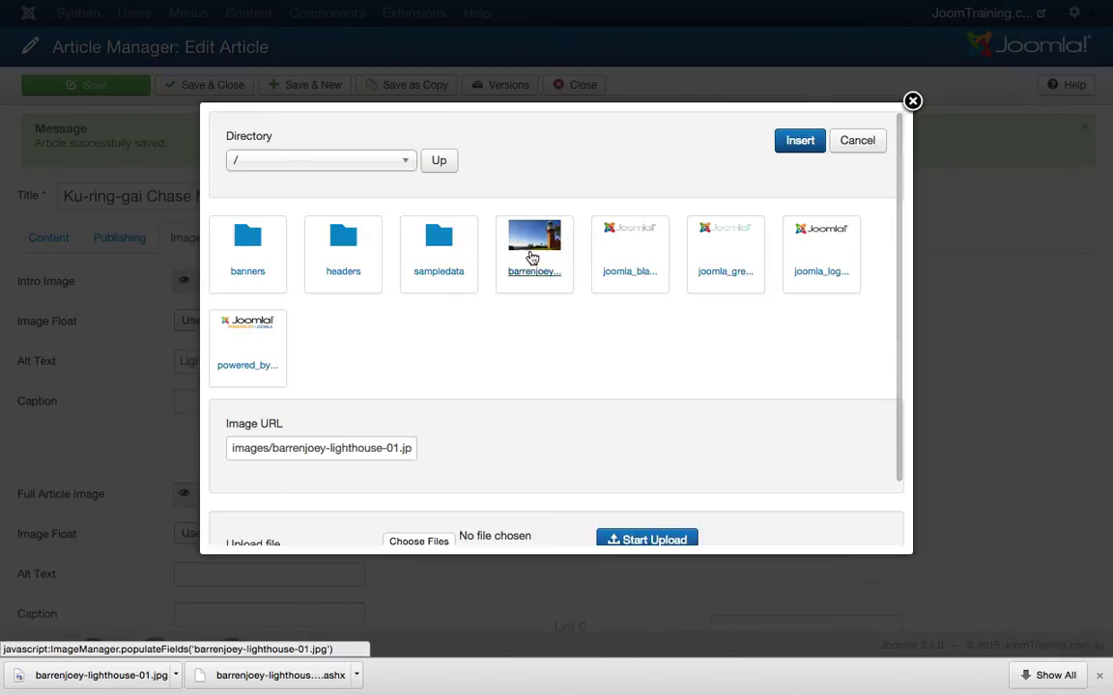
click(790, 141)
Set the full article image's alt text to "Lighthouse"
scroll(477, 397, down, 2)
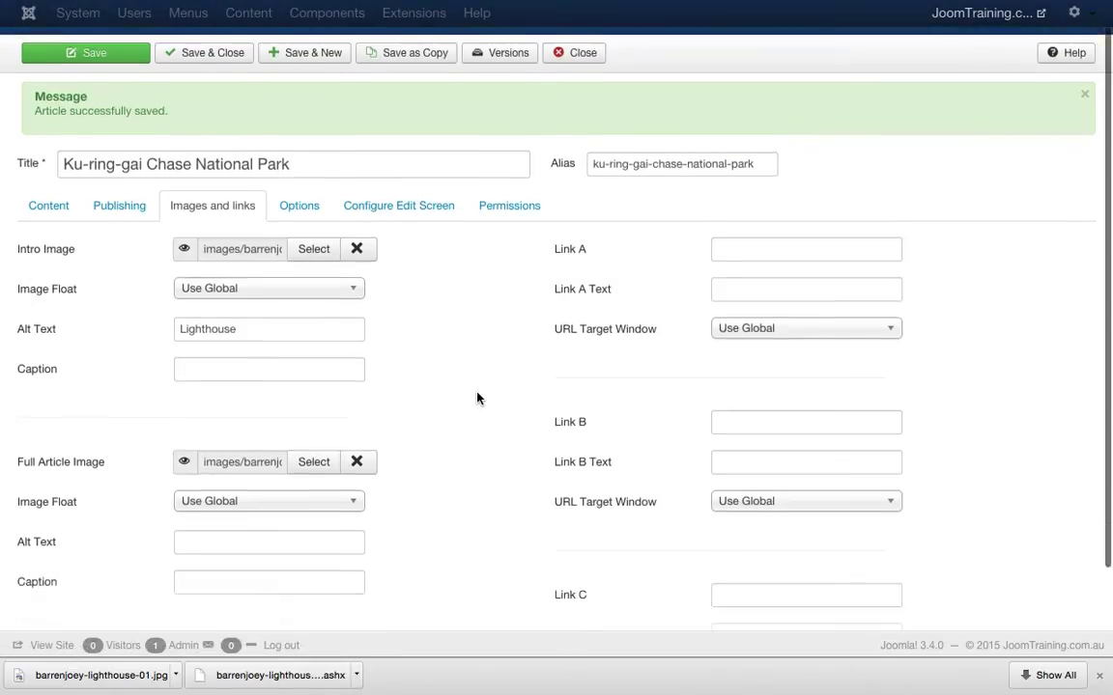
click(321, 484)
text(Ligh)
key(Down)
key(Return)
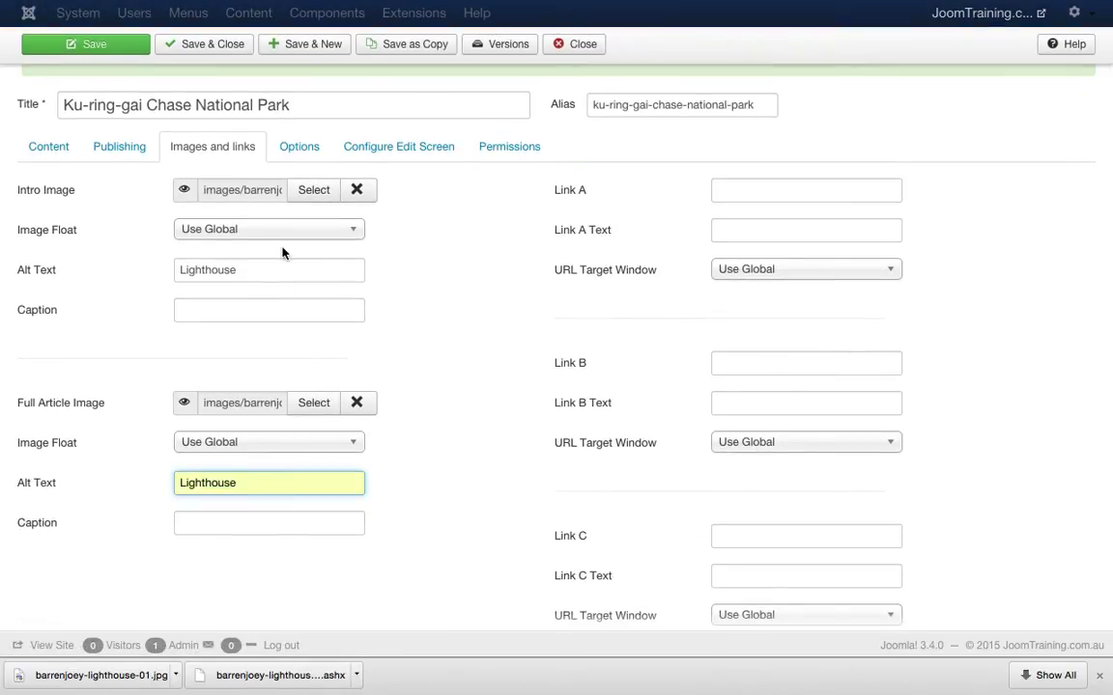
Save the article and check the full article image on its page on the site
click(110, 46)
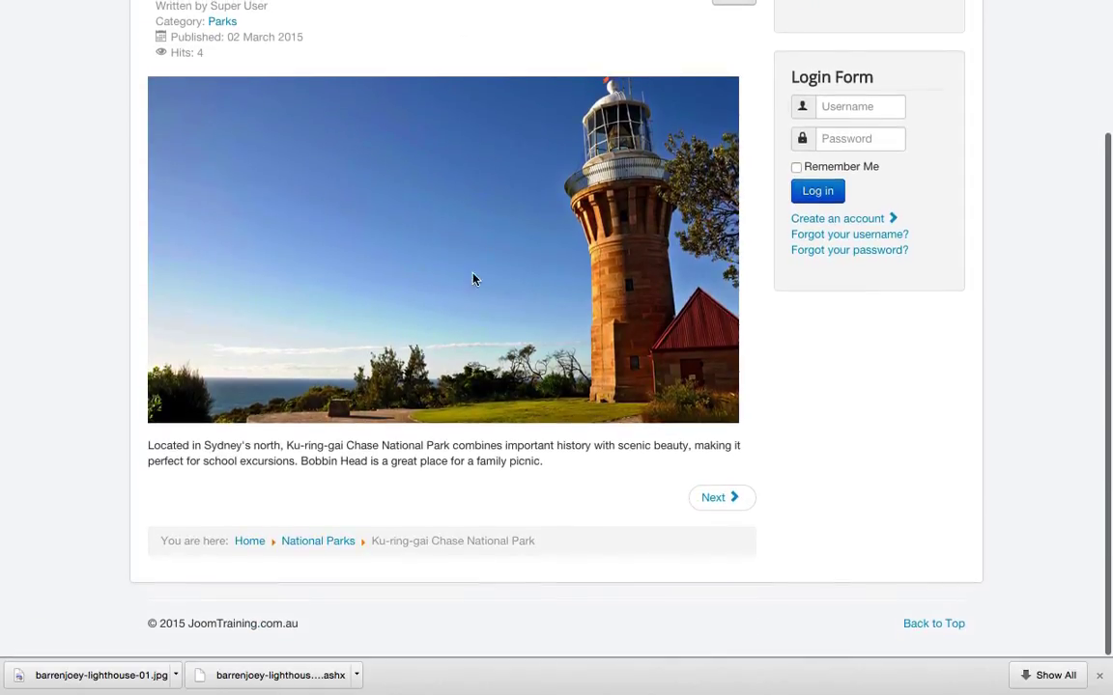
scroll(478, 274, up, 3)
scroll(478, 274, up, 1)
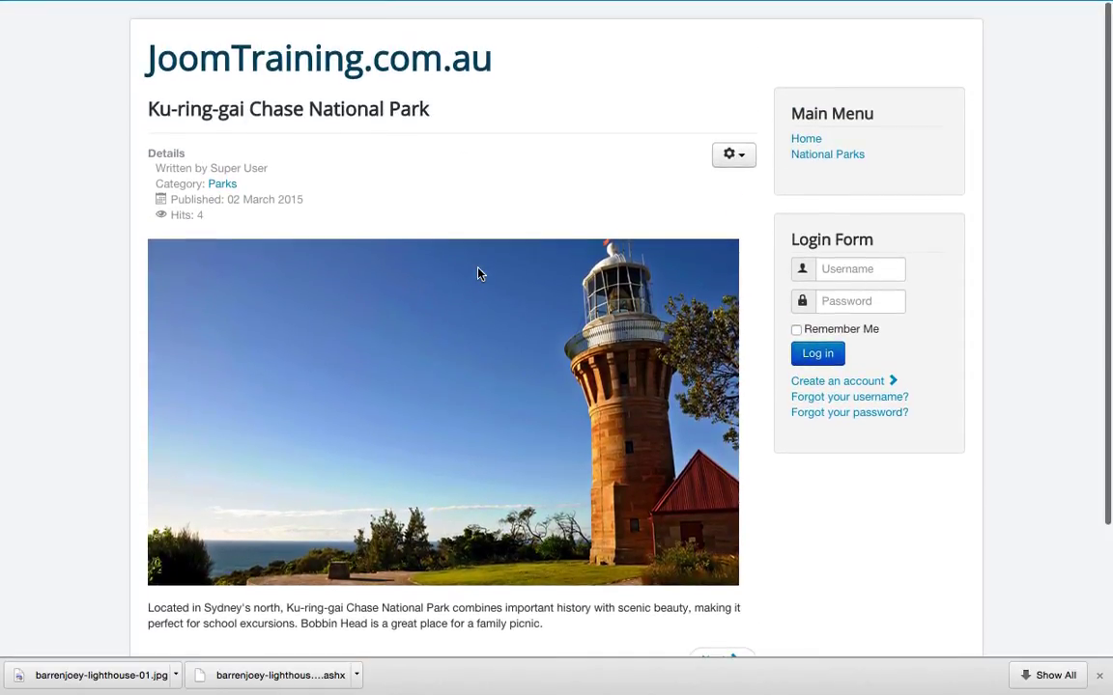